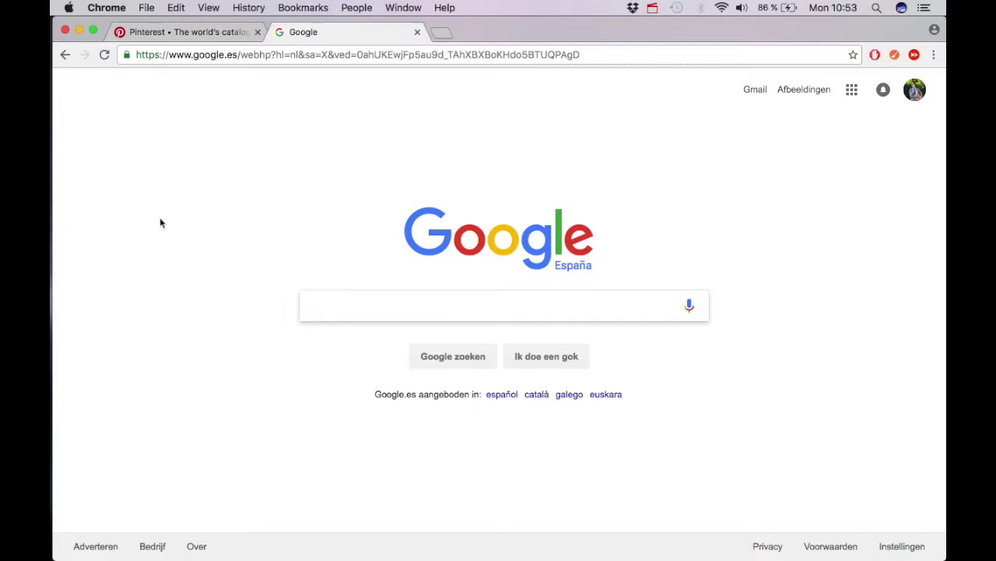
- Search Google for 'cádiz' and open its map results
{"action": "type", "text": "cádiz"}
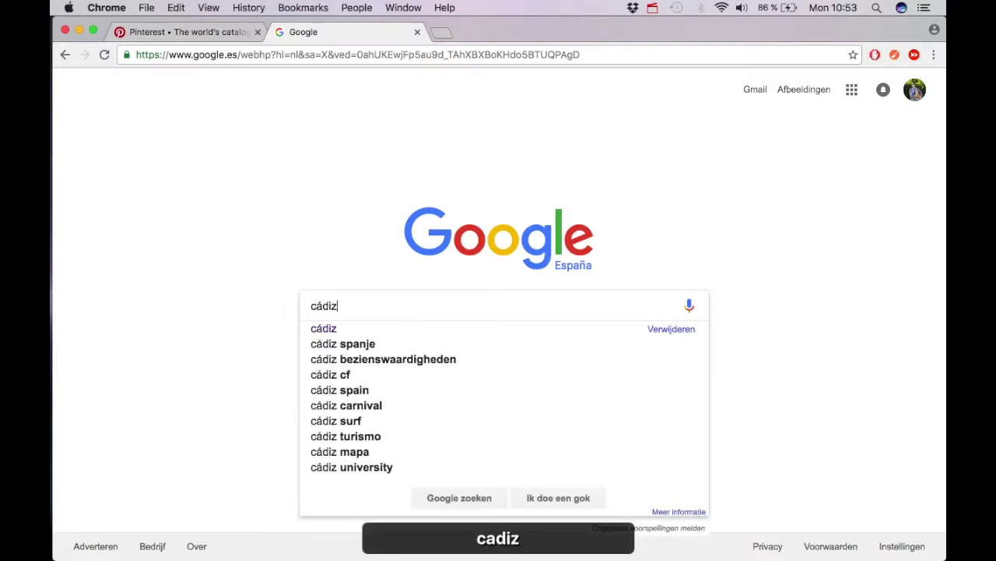
{"action": "key", "text": "Return"}
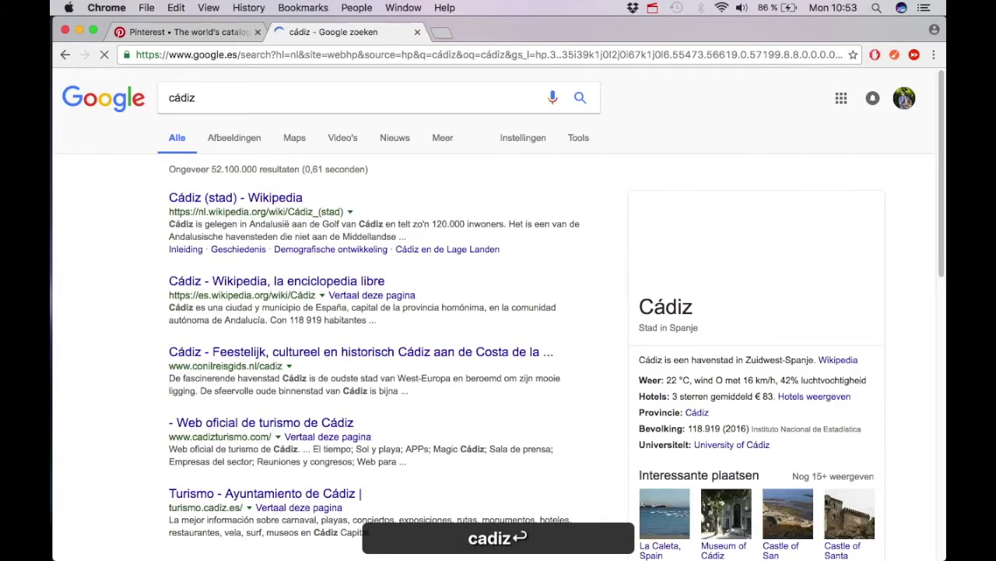
{"action": "left_click", "coordinate": [297, 140]}
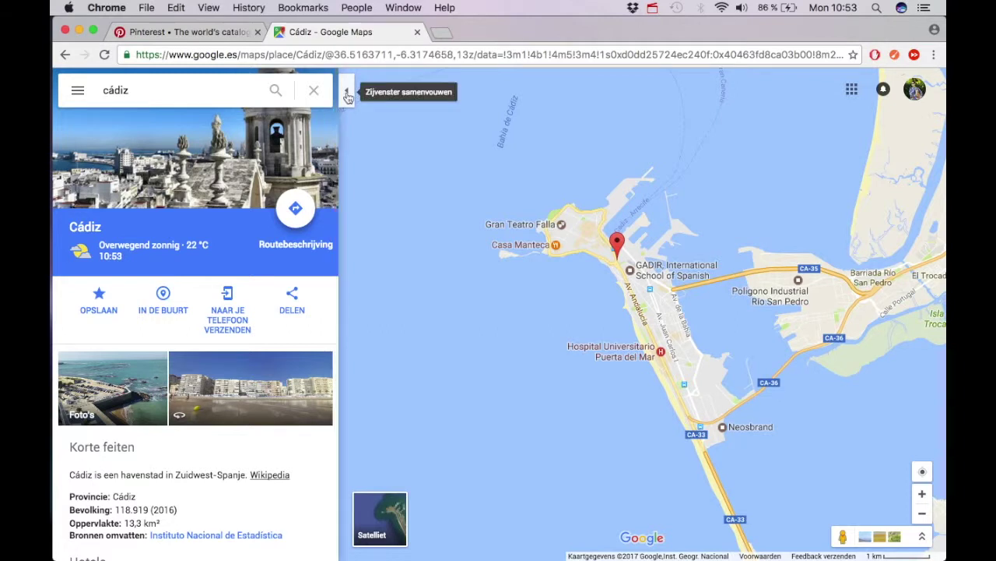
- Hide the place details panel, centre Cádiz on the map and zoom in one level
{"action": "left_click", "coordinate": [347, 91]}
{"action": "left_click_drag", "start_coordinate": [516, 363], "coordinate": [363, 376]}
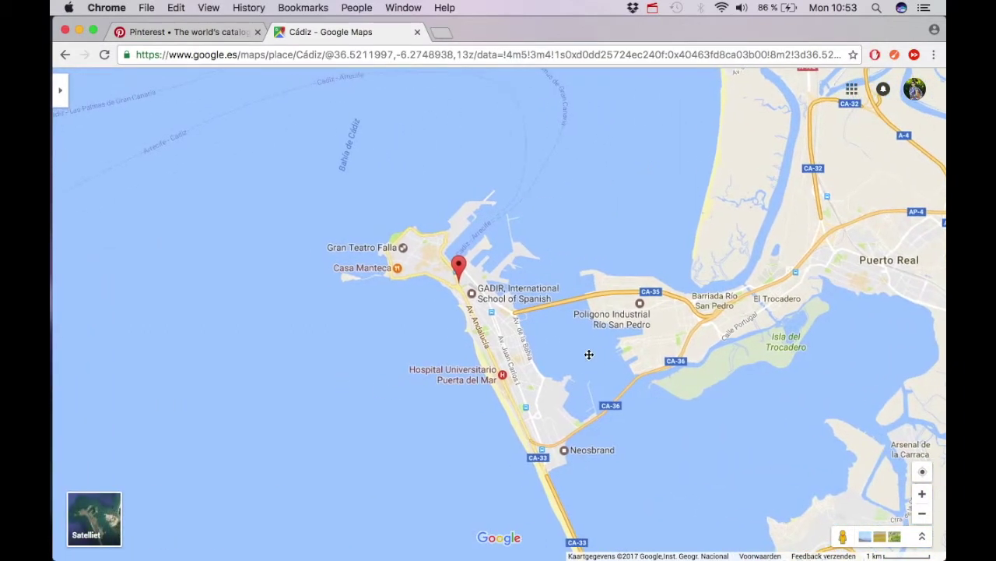
{"action": "left_click", "coordinate": [922, 493]}
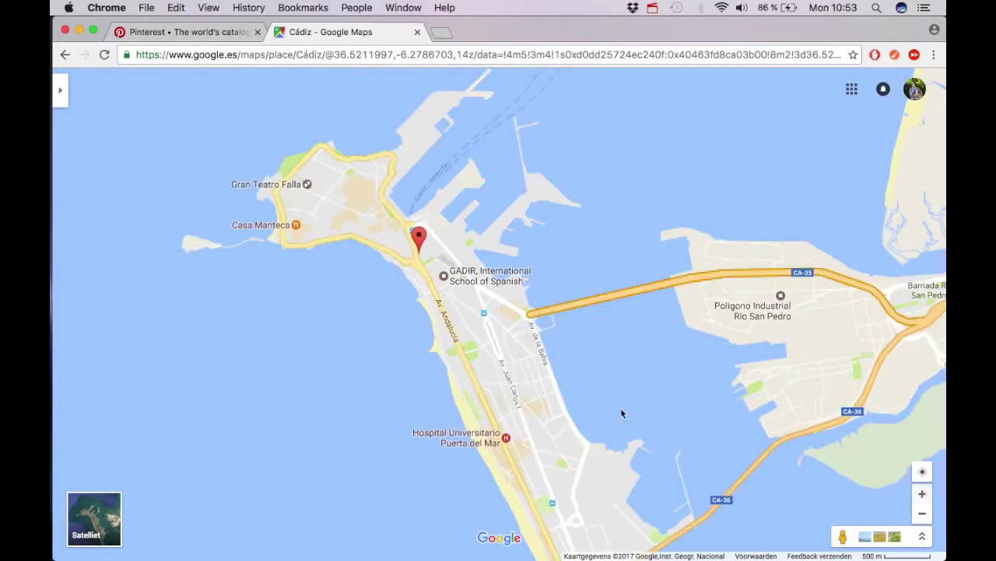
{"action": "left_click_drag", "start_coordinate": [623, 412], "coordinate": [603, 369]}
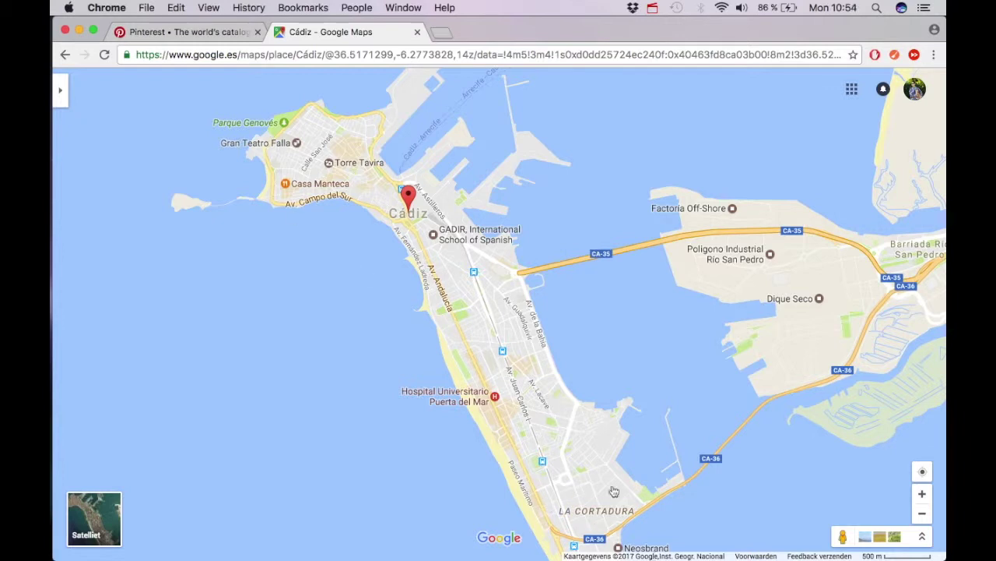
{"action": "left_click_drag", "start_coordinate": [351, 282], "coordinate": [468, 351]}
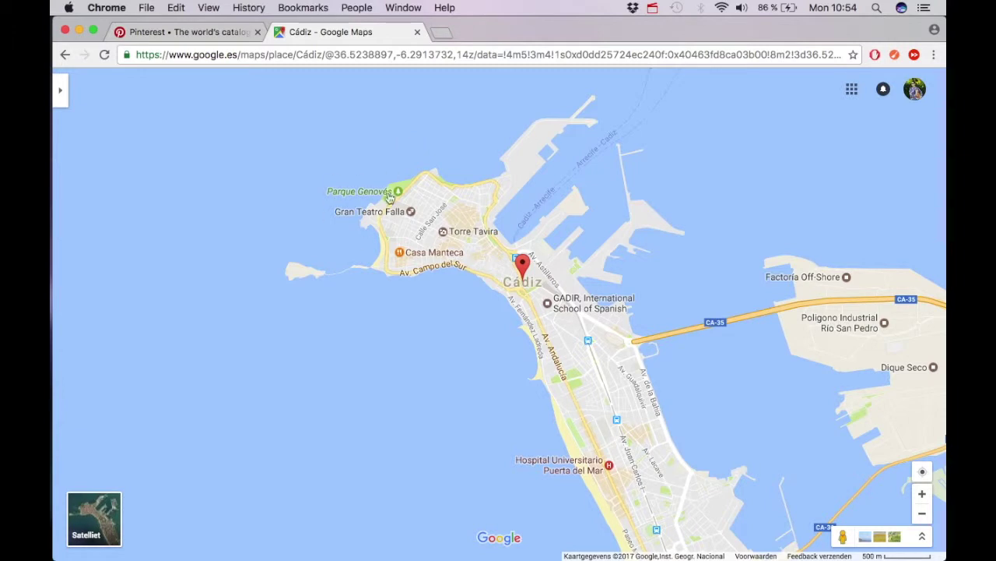
- Zoom in once more and frame the old city and port together, then bring Illustrator forward
{"action": "left_click", "coordinate": [922, 493]}
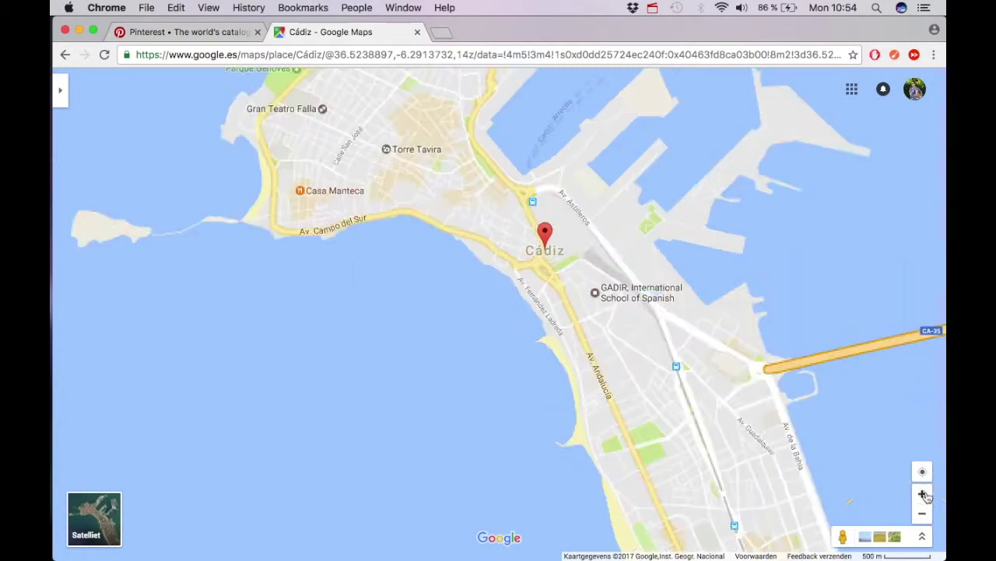
{"action": "left_click_drag", "start_coordinate": [522, 289], "coordinate": [554, 351]}
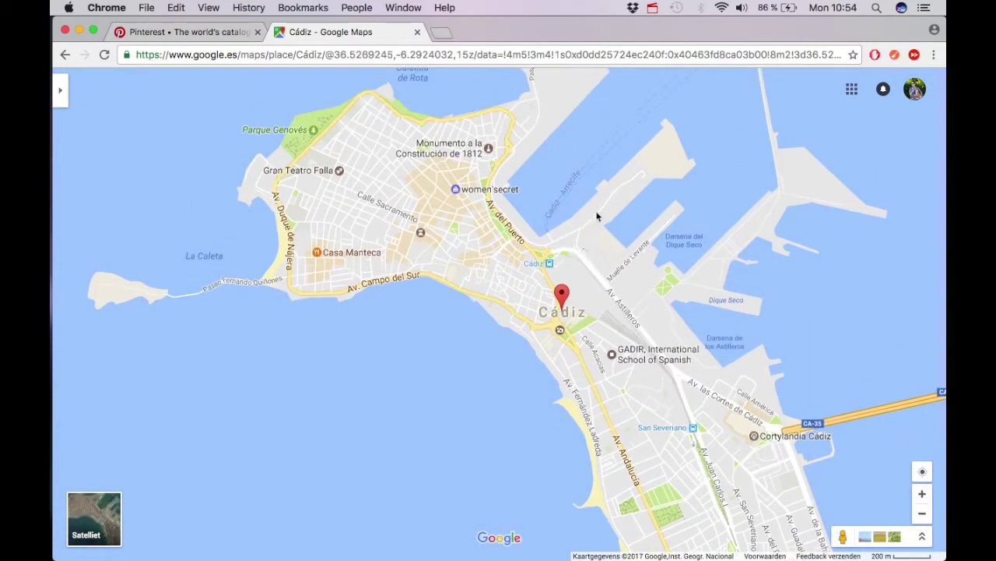
{"action": "left_click_drag", "start_coordinate": [550, 197], "coordinate": [578, 271]}
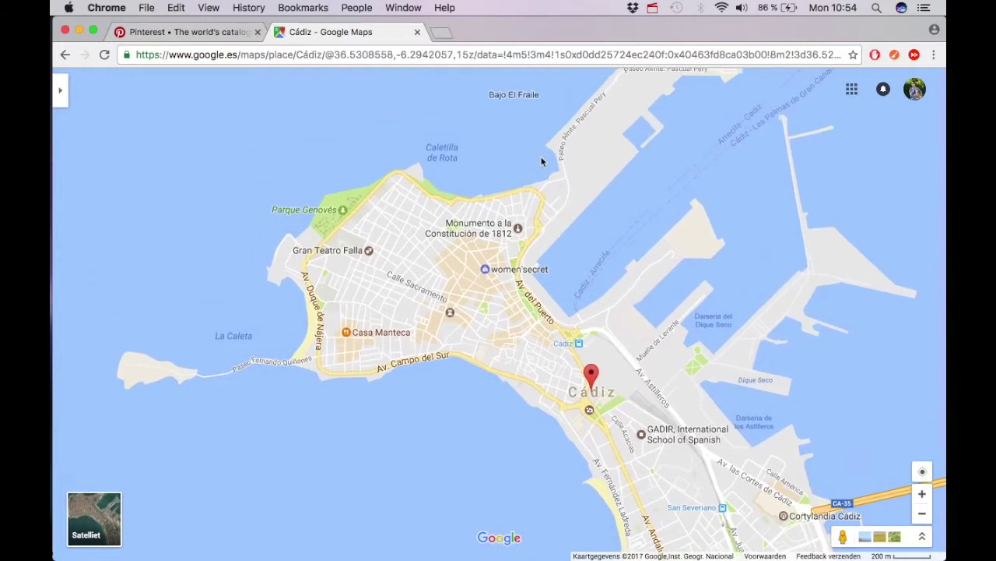
{"action": "left_click_drag", "start_coordinate": [536, 216], "coordinate": [519, 233]}
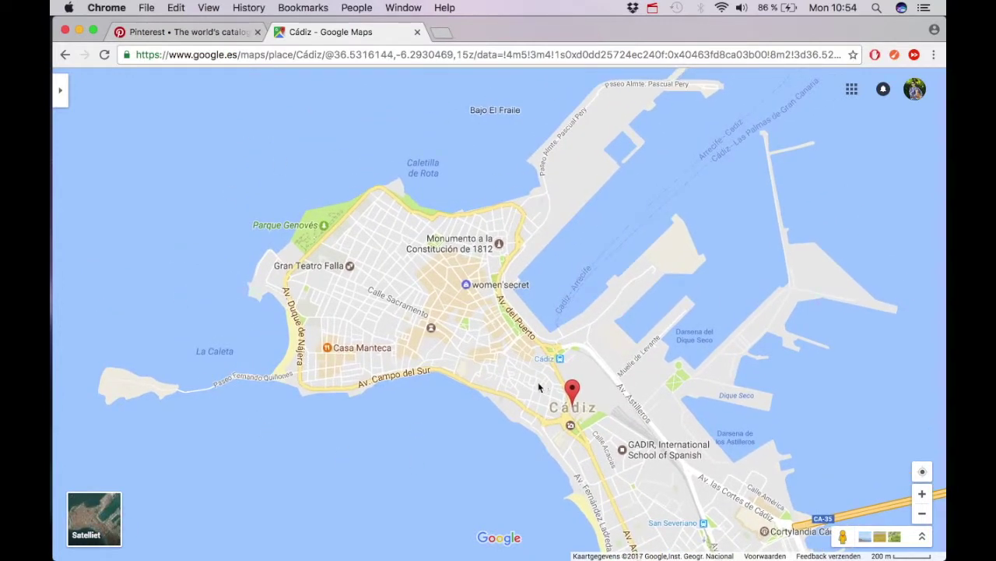
{"action": "scroll", "coordinate": [413, 470], "scroll_direction": "up", "scroll_amount": 2}
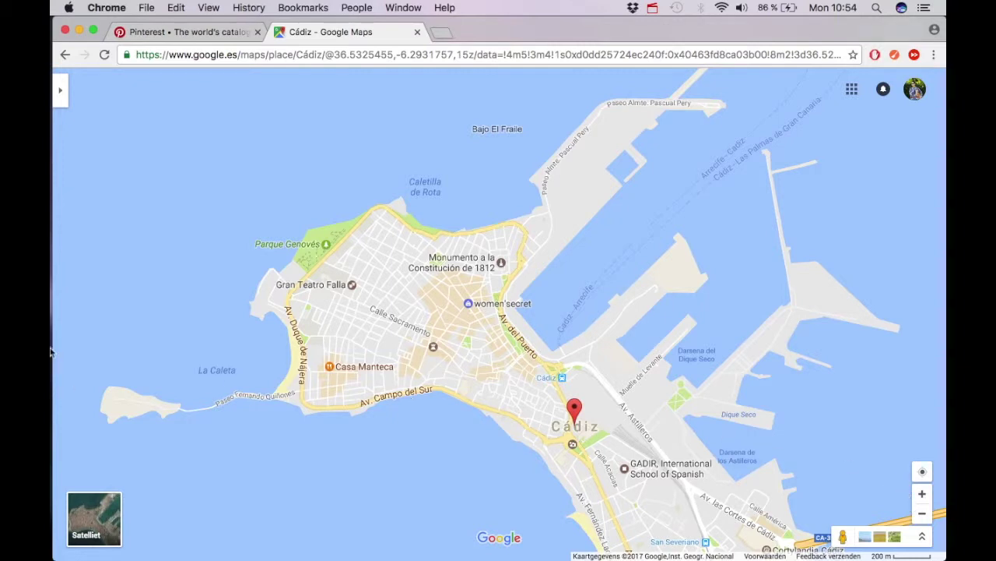
{"action": "mouse_move", "coordinate": [51, 352]}
{"action": "left_click", "coordinate": [66, 321]}
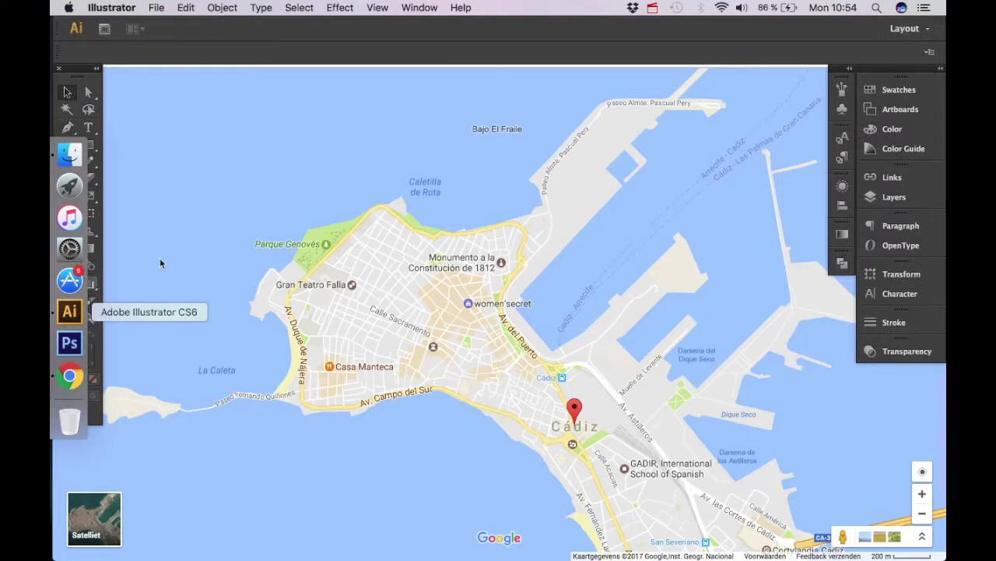
- Create a new blank A4 landscape document (297 × 210 mm, CMYK), Untitled-1
{"action": "left_click", "coordinate": [155, 8]}
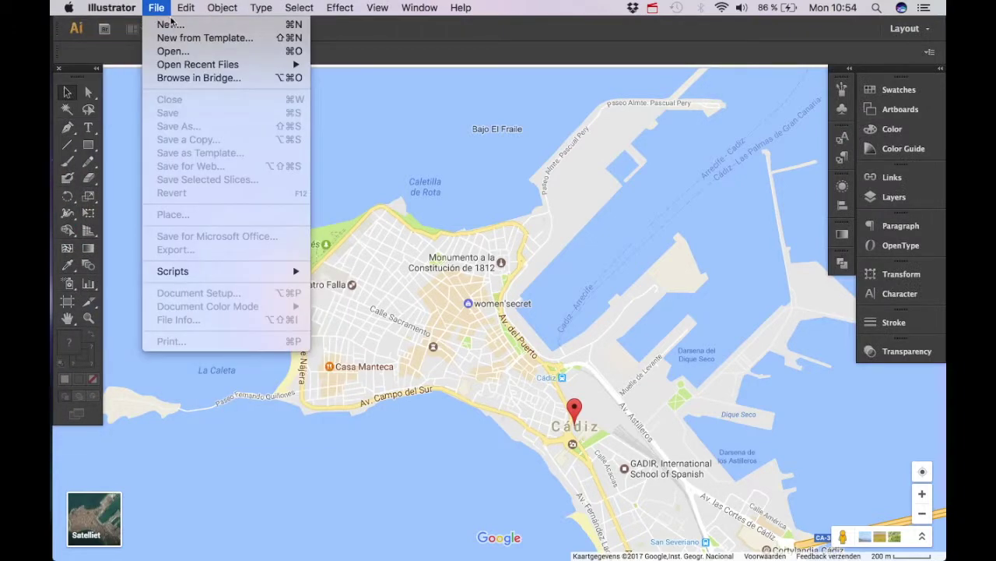
{"action": "left_click", "coordinate": [171, 24]}
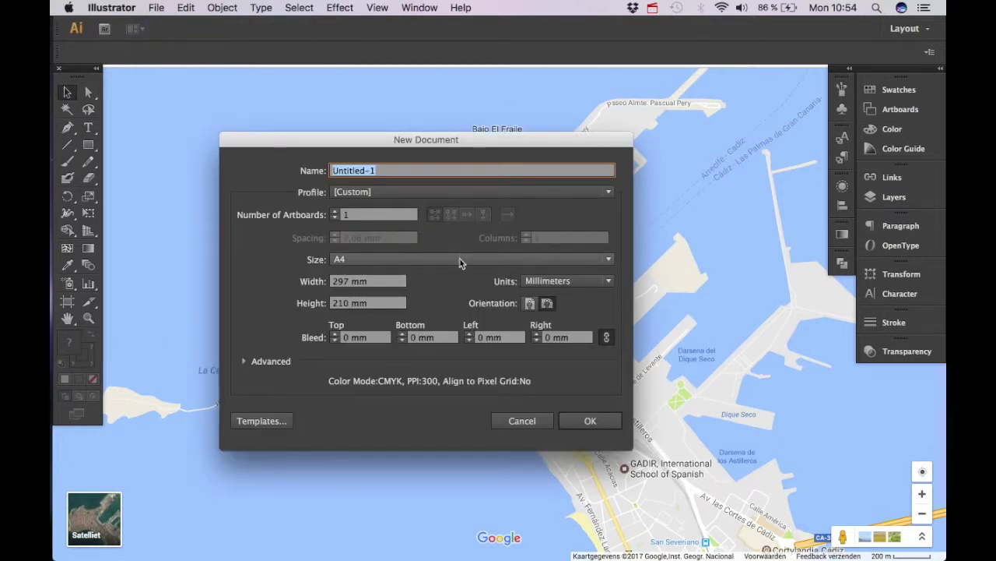
{"action": "left_click", "coordinate": [594, 420]}
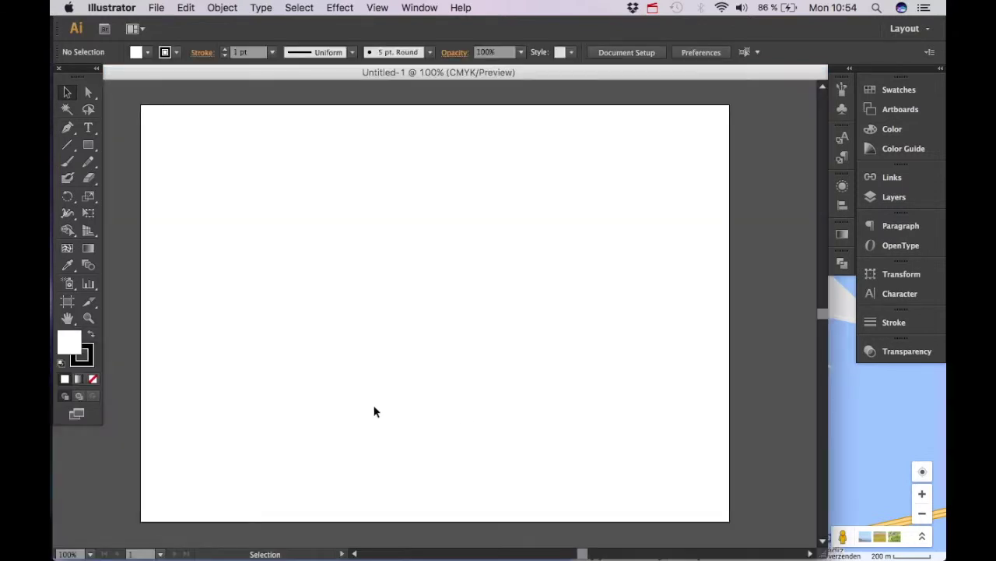
- Place the Cádiz map screenshot PNG into the document
{"action": "left_click", "coordinate": [156, 8]}
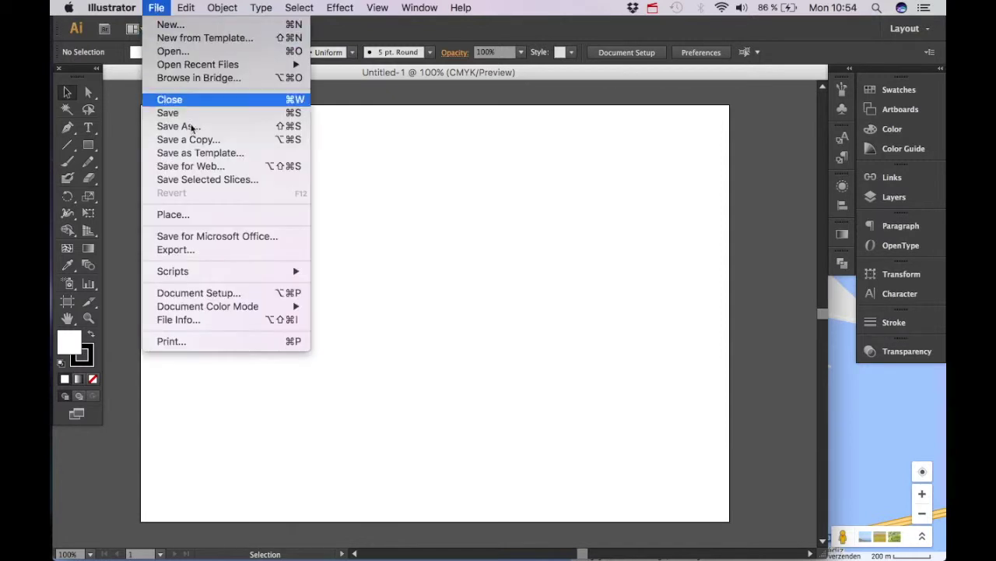
{"action": "left_click", "coordinate": [183, 217]}
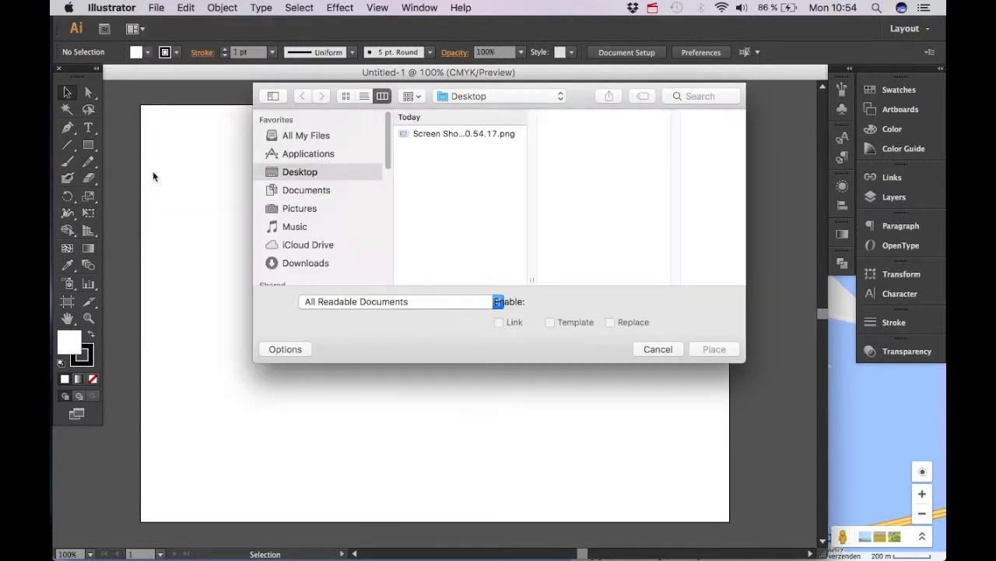
{"action": "left_click", "coordinate": [489, 135]}
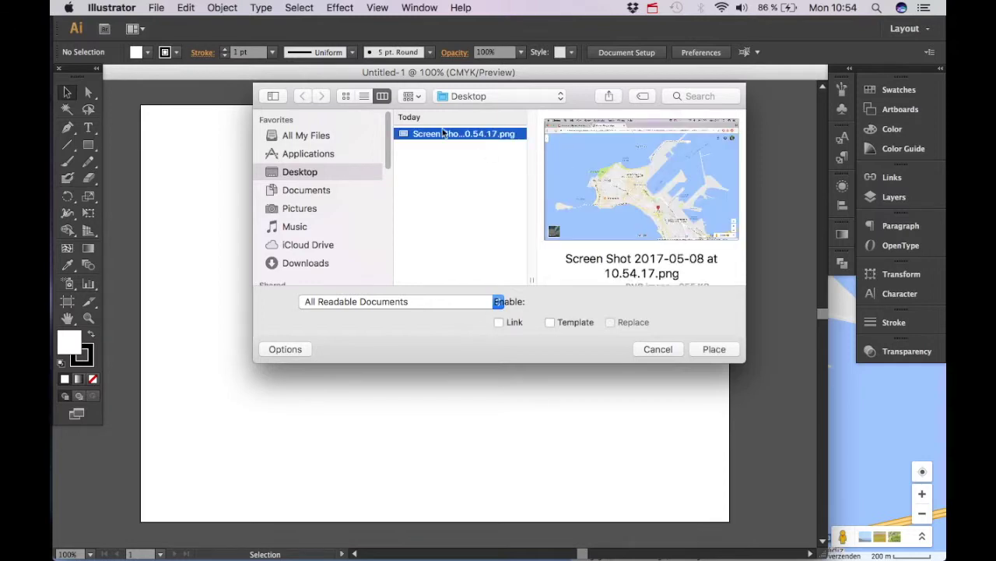
{"action": "left_click", "coordinate": [714, 350]}
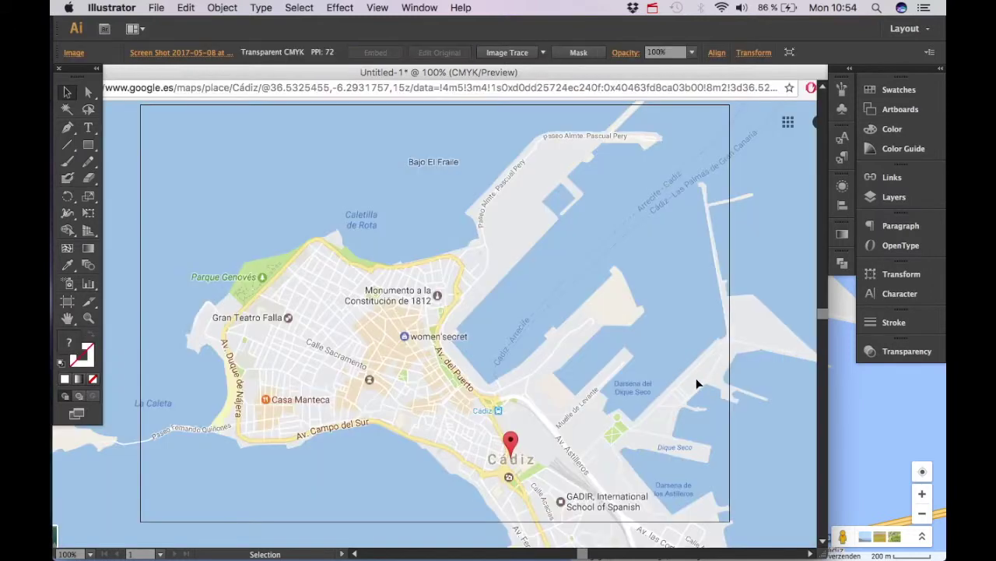
- Scale the placed map screenshot up until it covers the whole A4 artboard
{"action": "key", "text": "super+minus"}
{"action": "key", "text": "super+minus"}
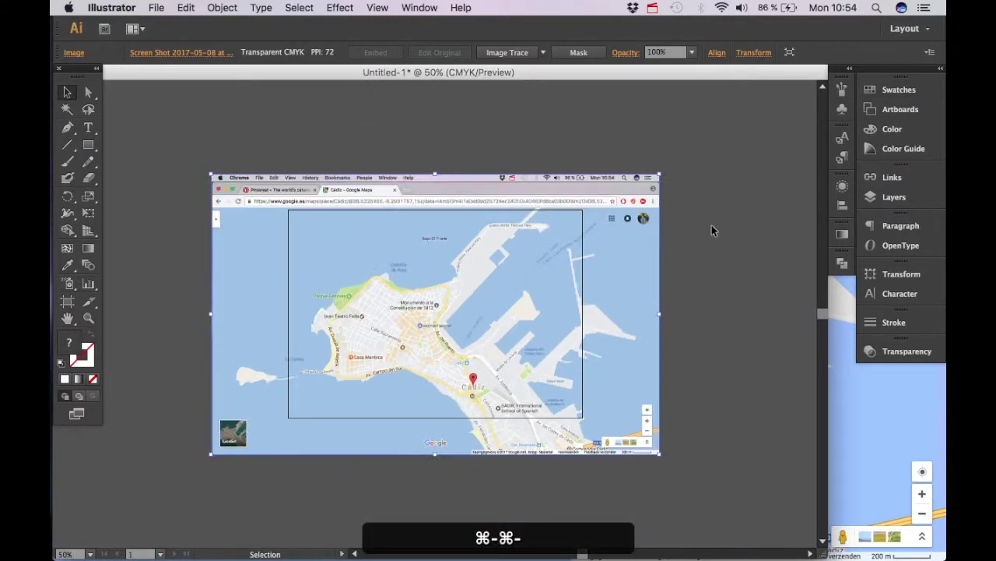
{"action": "left_click", "coordinate": [665, 182]}
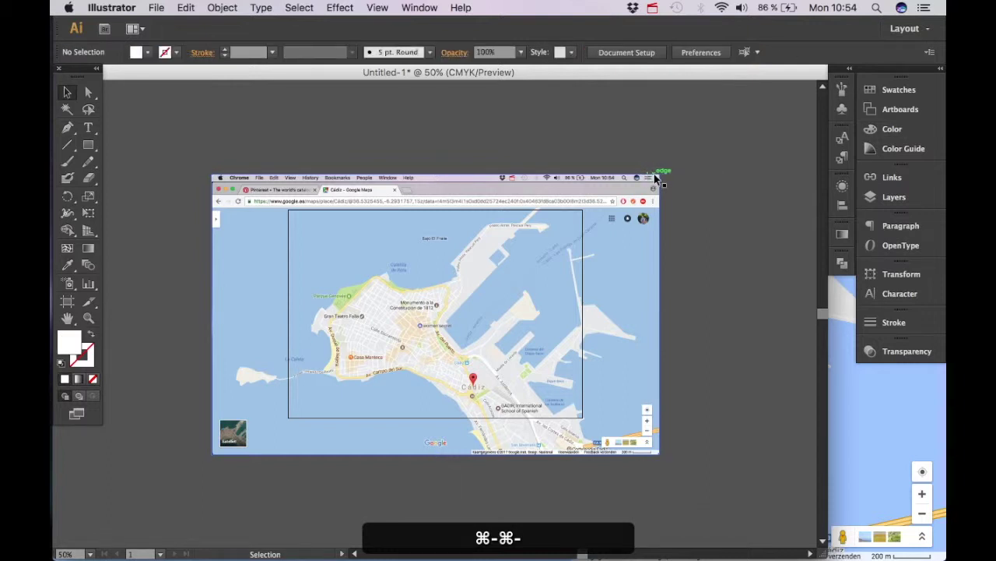
{"action": "left_click", "coordinate": [654, 175]}
{"action": "left_click_drag", "start_coordinate": [660, 173], "coordinate": [438, 361]}
{"action": "left_click_drag", "start_coordinate": [581, 226], "coordinate": [596, 212]}
{"action": "mouse_move", "coordinate": [499, 331]}
{"action": "left_mouse_down"}
{"action": "mouse_move", "coordinate": [493, 323]}
{"action": "mouse_move", "coordinate": [513, 343]}
{"action": "left_mouse_up"}
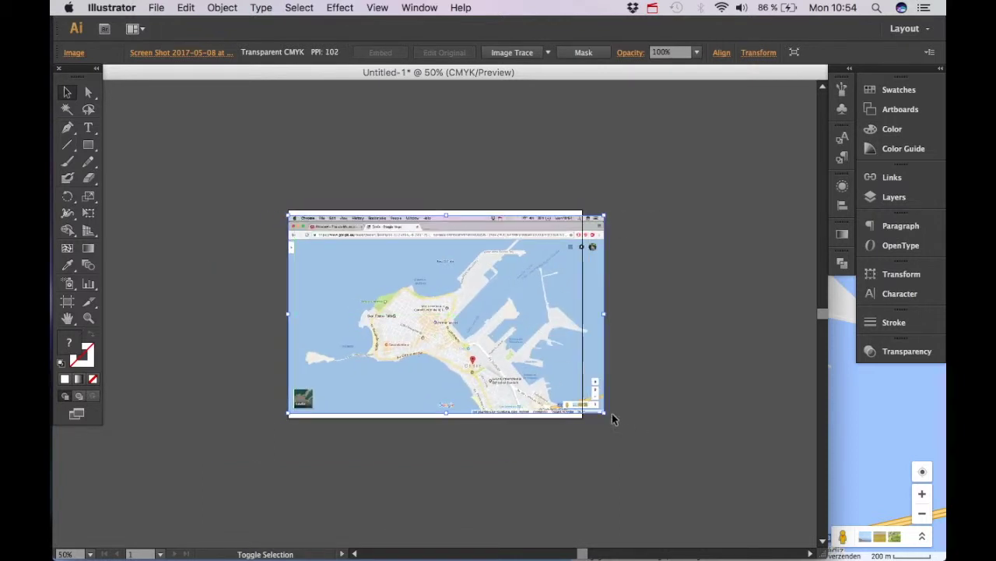
{"action": "left_click_drag", "start_coordinate": [605, 414], "coordinate": [623, 426]}
{"action": "key", "text": "super+equal"}
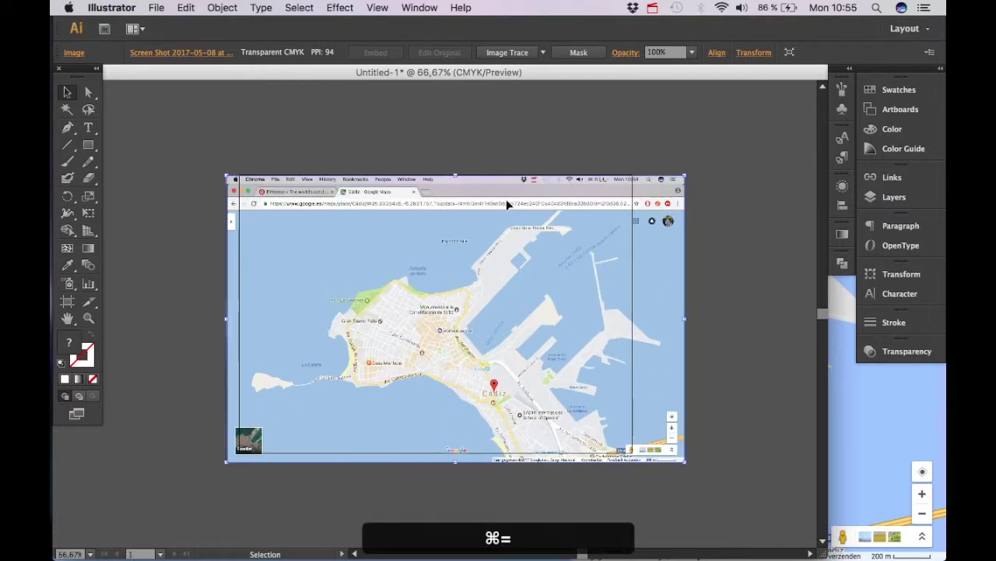
- Add Layer 2 above Layer 1, make it the active layer, and zoom to 100%
{"action": "left_click", "coordinate": [899, 199]}
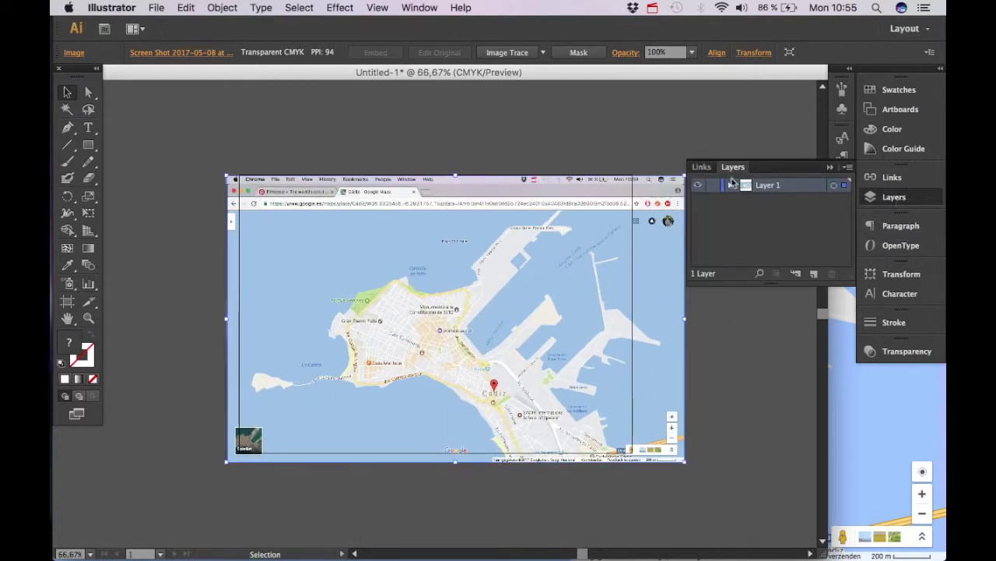
{"action": "left_click", "coordinate": [814, 274]}
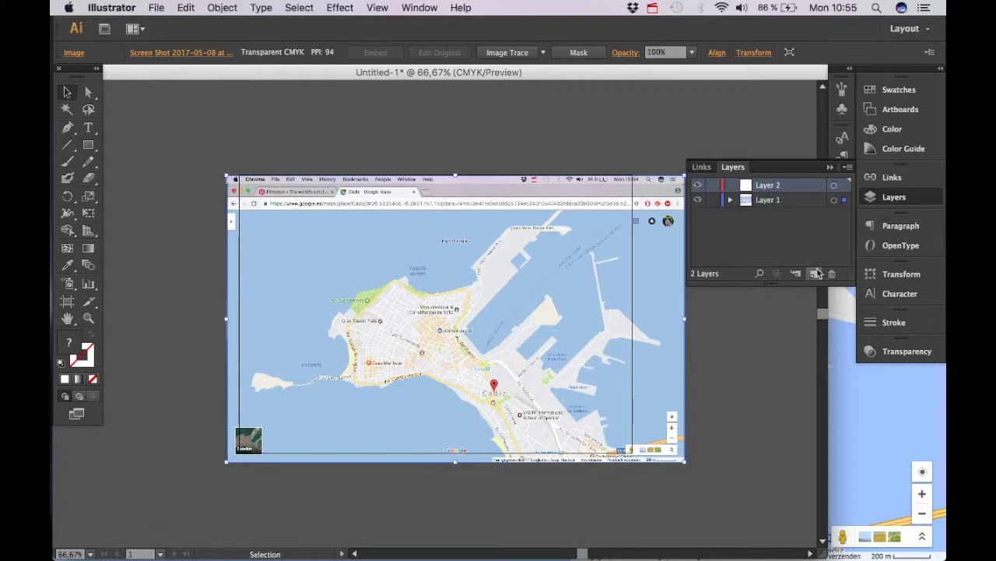
{"action": "left_click", "coordinate": [751, 204]}
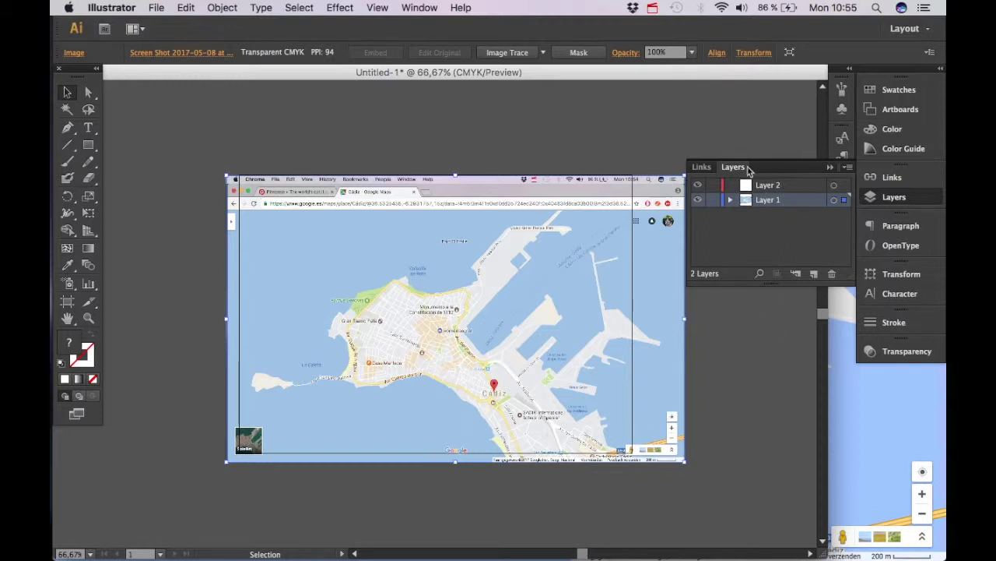
{"action": "left_click", "coordinate": [765, 185]}
{"action": "key", "text": "super+equal"}
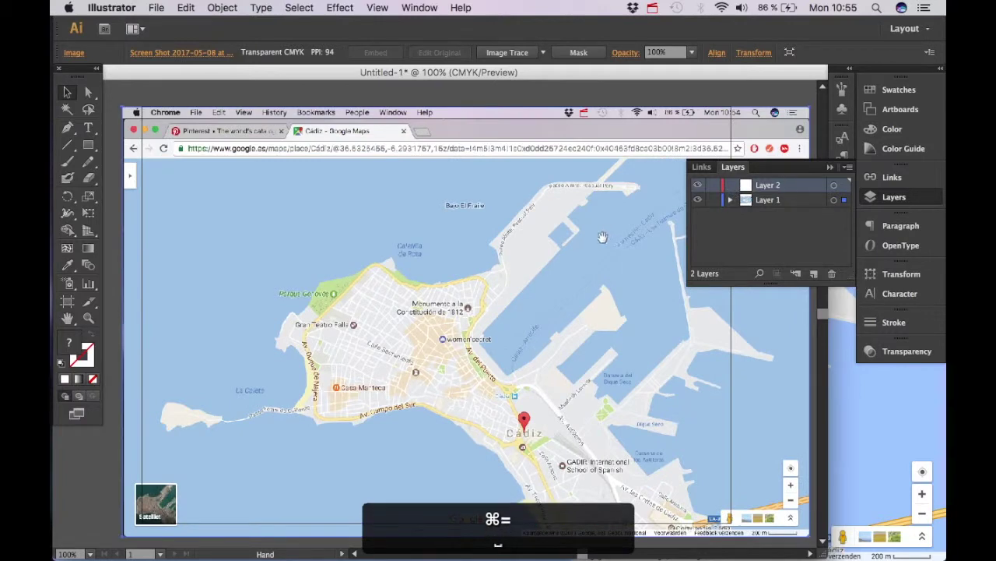
{"action": "scroll", "coordinate": [600, 231], "scroll_direction": "down", "scroll_amount": 3}
{"action": "scroll", "coordinate": [600, 231], "scroll_direction": "right", "scroll_amount": 3}
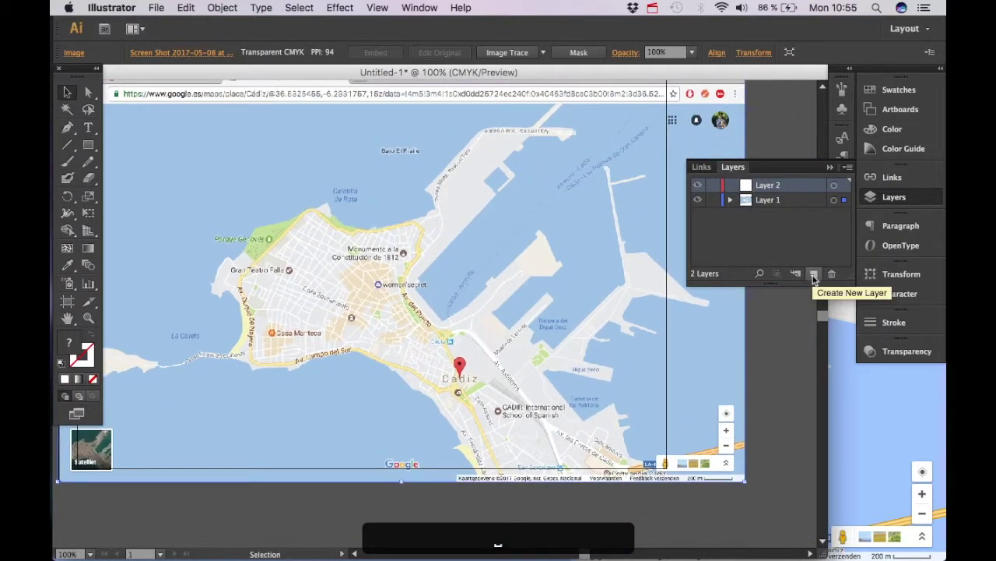
{"action": "scroll", "coordinate": [399, 274], "scroll_direction": "left", "scroll_amount": 3}
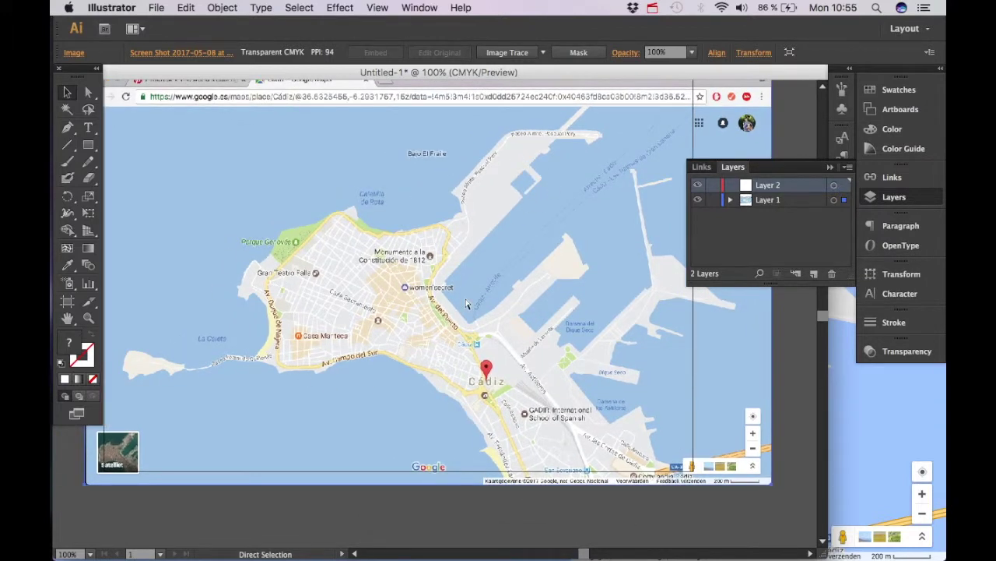
- Zoom to 150% and scroll so the old city and harbour are centred
{"action": "key", "text": "super+equal"}
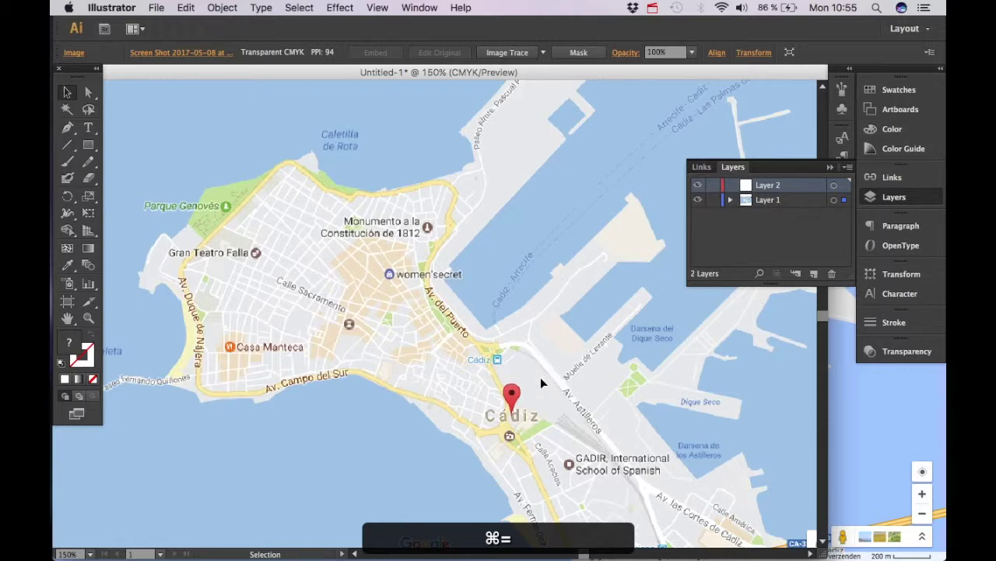
{"action": "scroll", "coordinate": [506, 366], "scroll_direction": "up", "scroll_amount": 3}
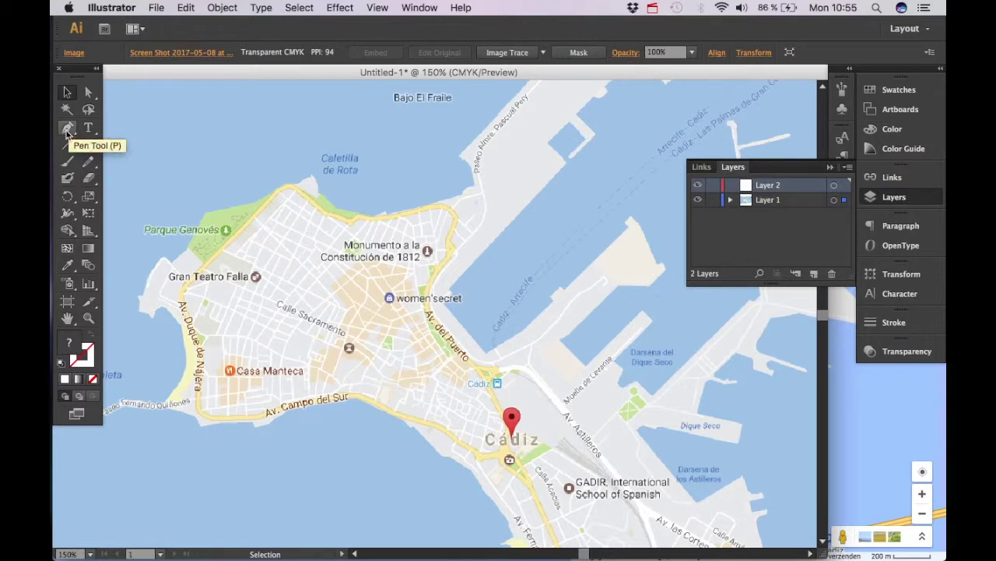
- With the Pen tool, trace from the port up around the northern pier and back
{"action": "key", "text": "p"}
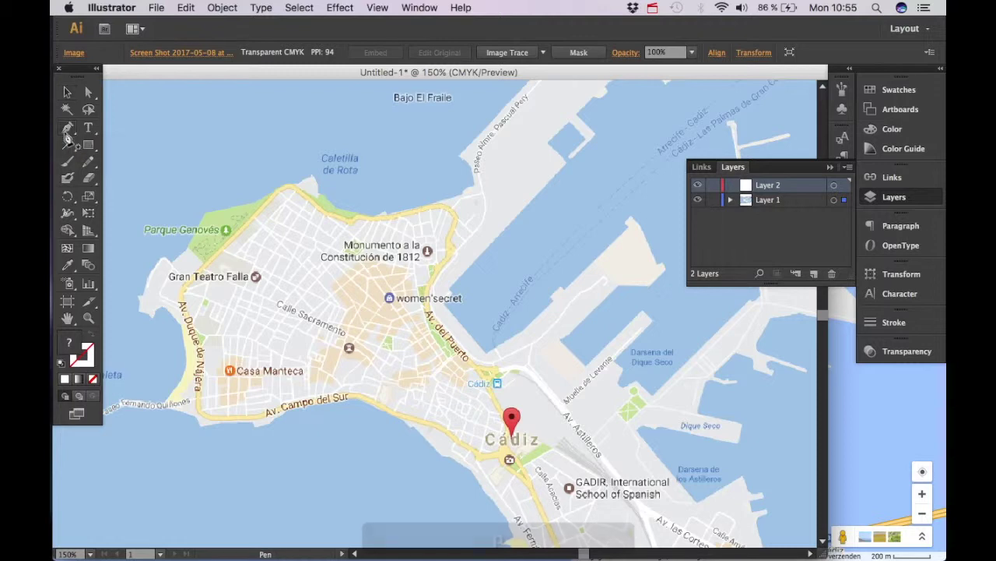
{"action": "left_click", "coordinate": [485, 351]}
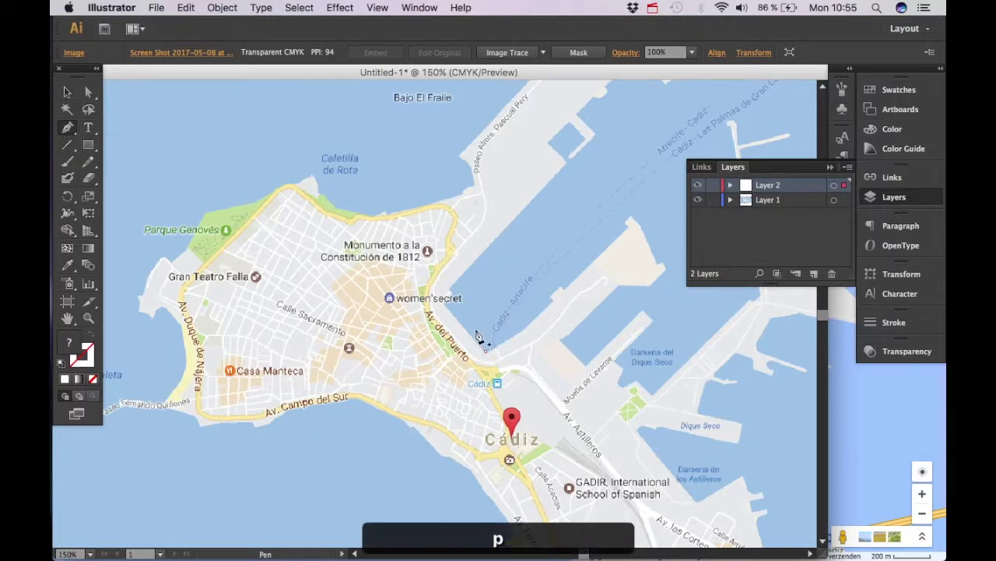
{"action": "left_click", "coordinate": [443, 298]}
{"action": "left_click", "coordinate": [567, 162]}
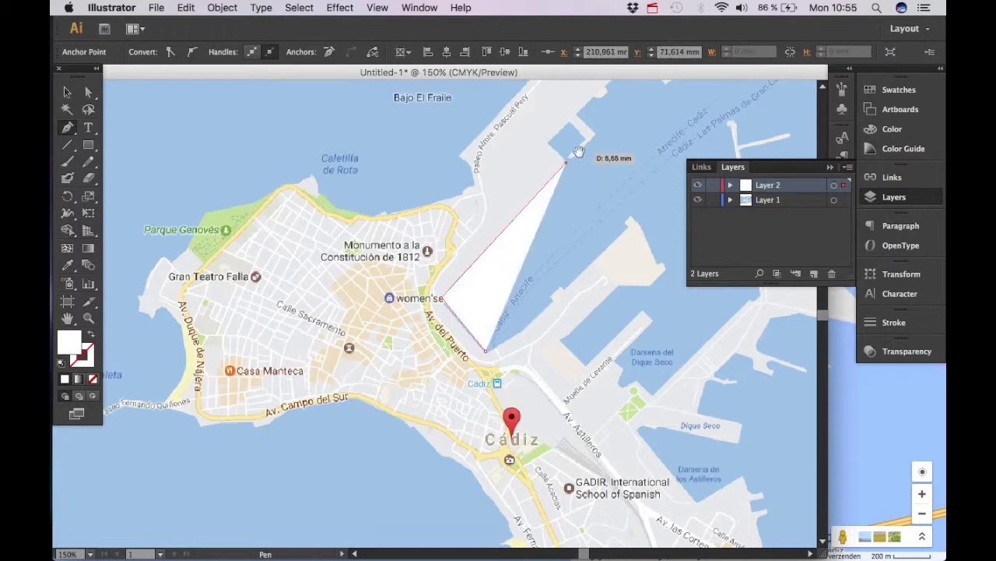
{"action": "scroll", "coordinate": [578, 151], "scroll_direction": "up", "scroll_amount": 3}
{"action": "left_click", "coordinate": [523, 229]}
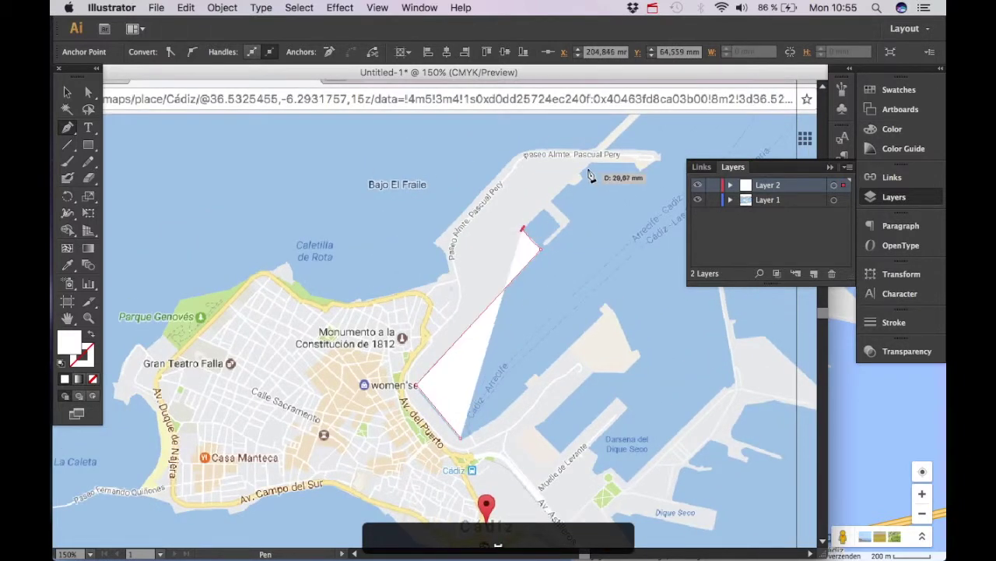
{"action": "left_click", "coordinate": [606, 150]}
{"action": "left_click", "coordinate": [526, 149]}
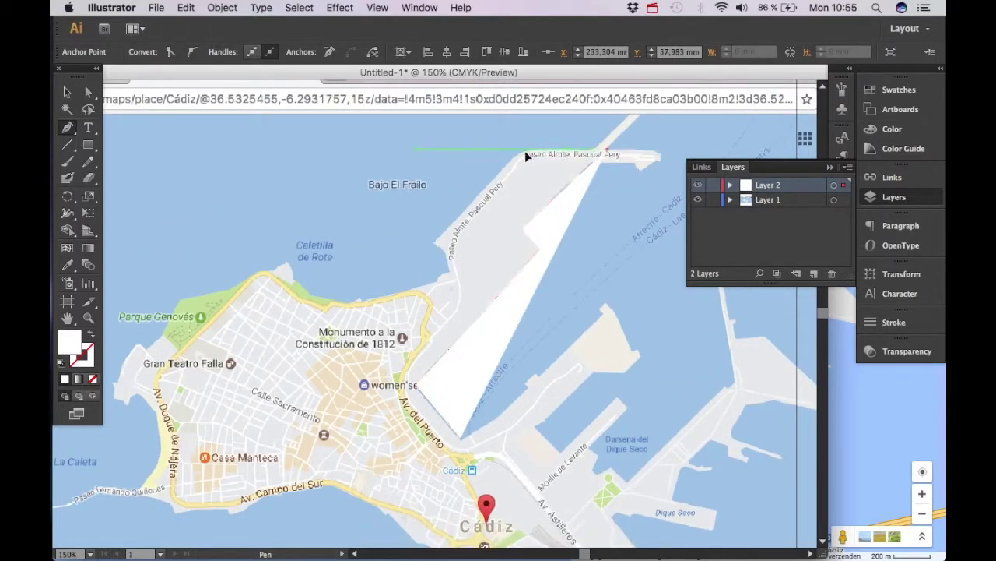
{"action": "left_click", "coordinate": [443, 241]}
{"action": "left_click", "coordinate": [438, 281]}
{"action": "scroll", "coordinate": [441, 280], "scroll_direction": "left", "scroll_amount": 5}
{"action": "scroll", "coordinate": [441, 280], "scroll_direction": "down", "scroll_amount": 4}
{"action": "left_click", "coordinate": [516, 200]}
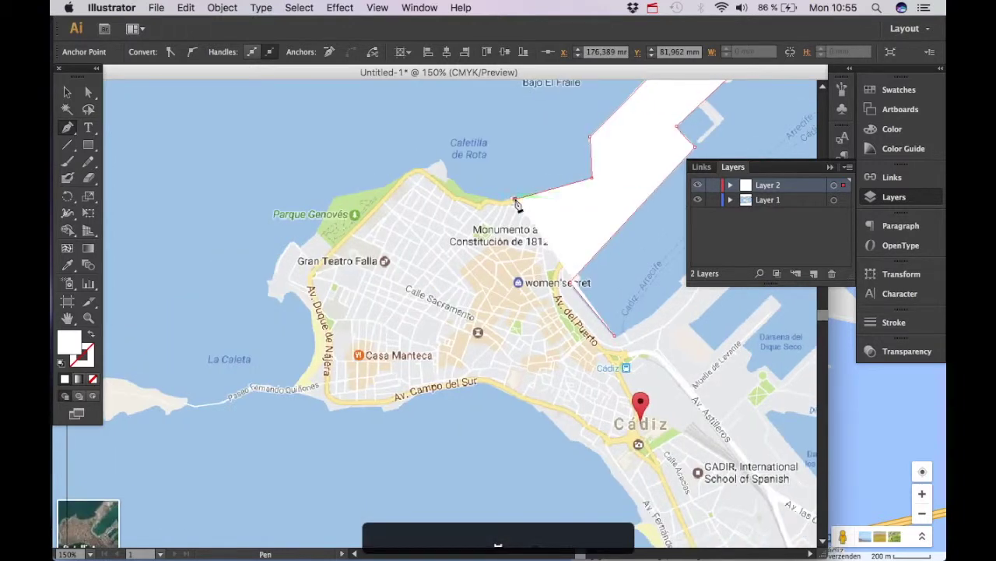
- Continue the outline along the north shore past Parque Genovés to the northwest headland
{"action": "left_click", "coordinate": [465, 190]}
{"action": "left_click", "coordinate": [441, 159]}
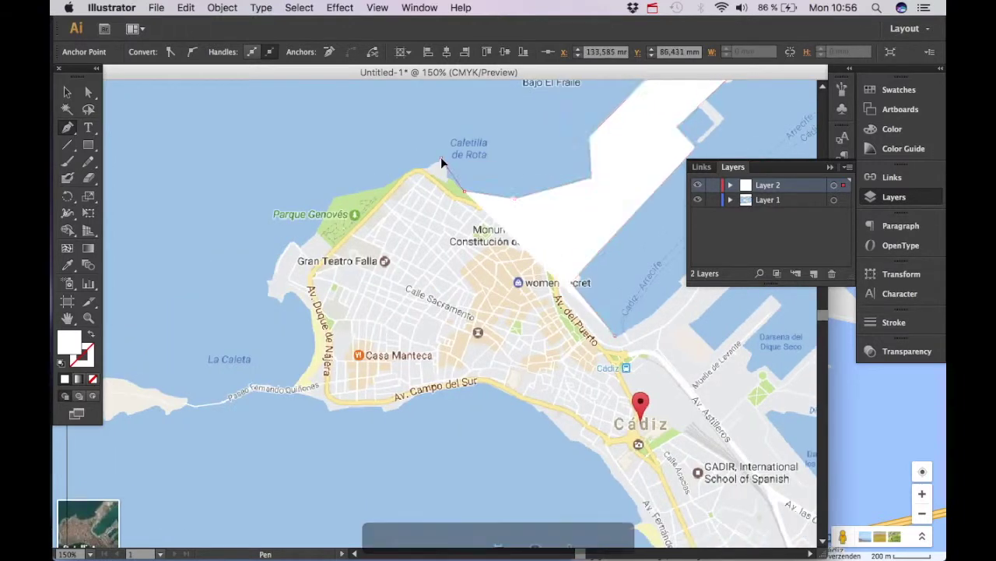
{"action": "left_click", "coordinate": [334, 197]}
{"action": "scroll", "coordinate": [334, 197], "scroll_direction": "down", "scroll_amount": 3}
{"action": "scroll", "coordinate": [334, 132], "scroll_direction": "up", "scroll_amount": 4}
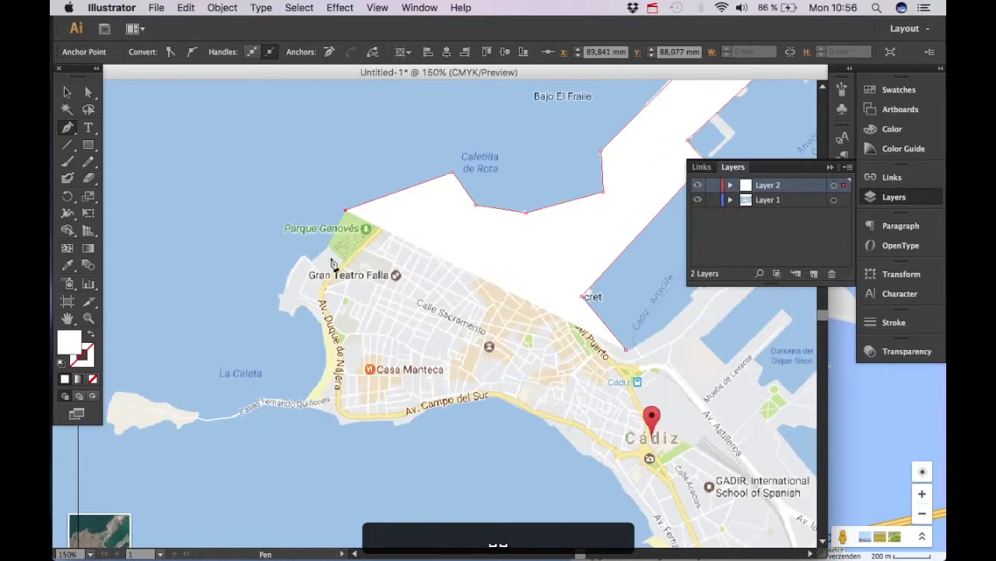
{"action": "left_click", "coordinate": [325, 248]}
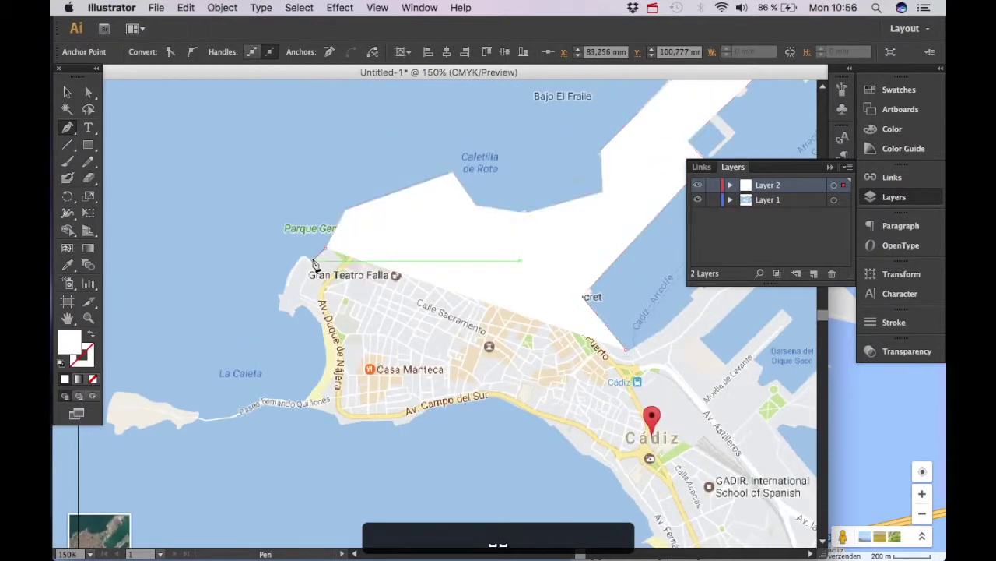
{"action": "left_click", "coordinate": [312, 259]}
{"action": "left_click", "coordinate": [303, 256]}
- Trace down the west coast past La Caleta and east along the southern shore
{"action": "left_click", "coordinate": [281, 294]}
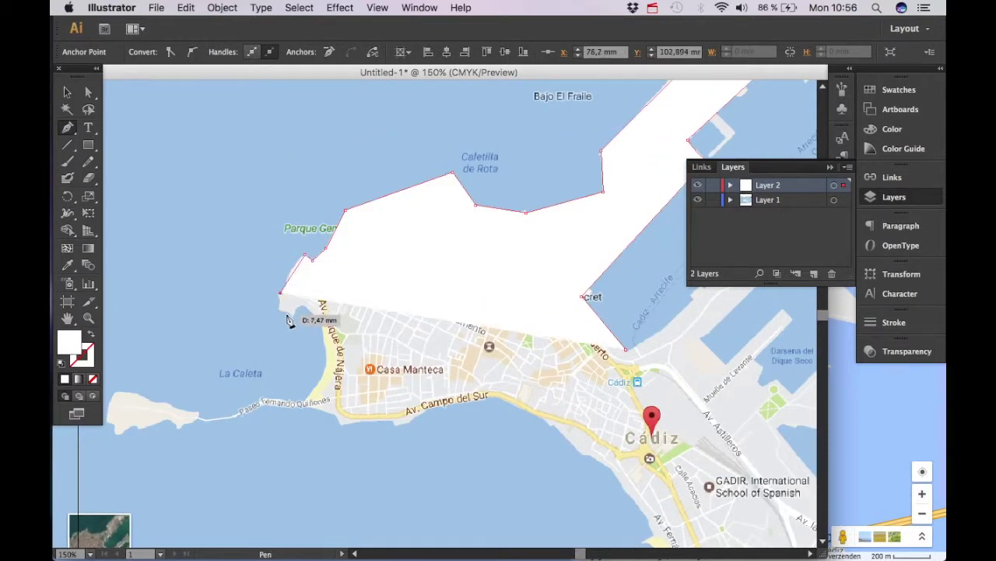
{"action": "left_click", "coordinate": [291, 313]}
{"action": "left_click", "coordinate": [308, 309]}
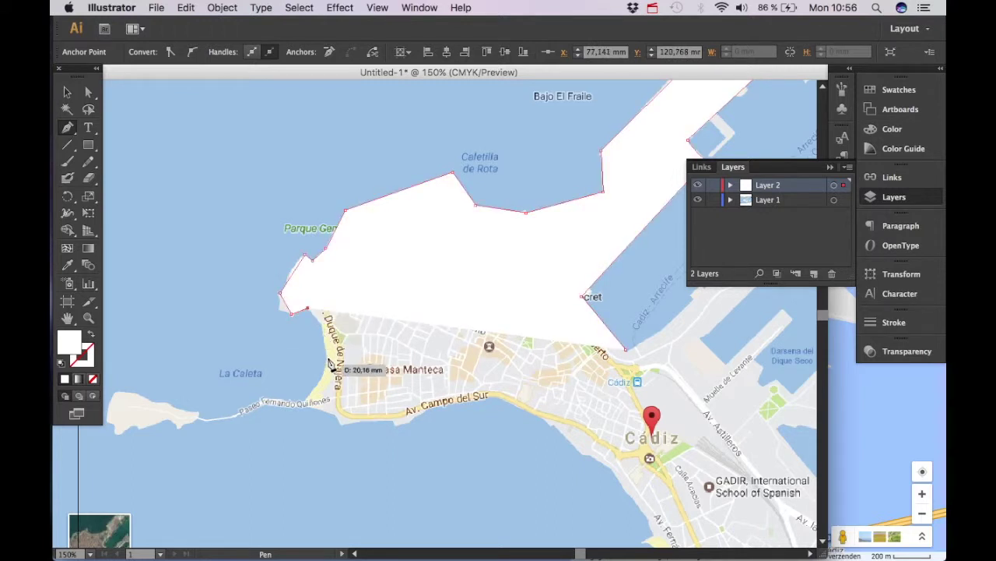
{"action": "left_click", "coordinate": [320, 325]}
{"action": "left_click", "coordinate": [324, 365]}
{"action": "left_click", "coordinate": [308, 402]}
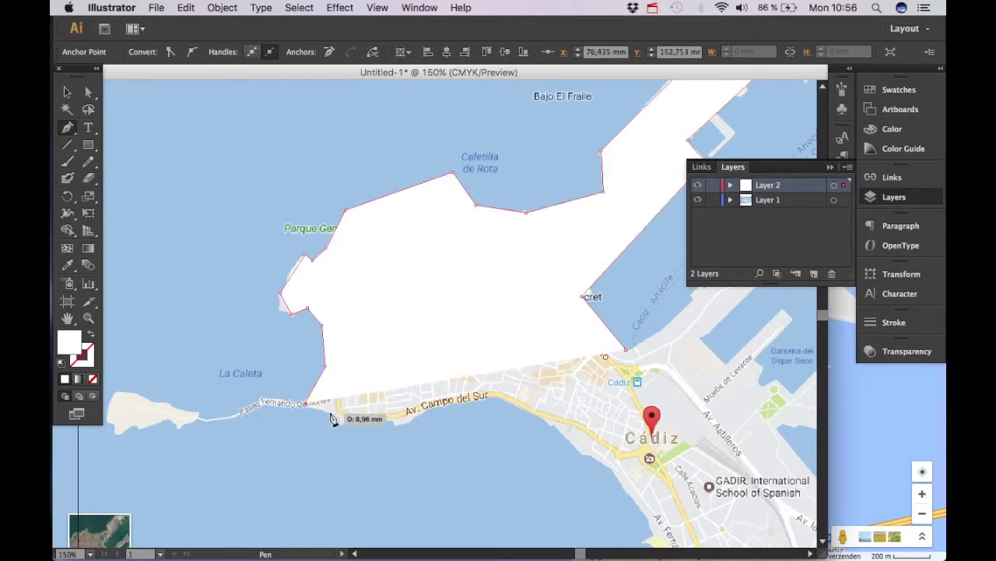
{"action": "left_click", "coordinate": [329, 412]}
{"action": "left_click", "coordinate": [340, 424]}
{"action": "left_click", "coordinate": [387, 420]}
{"action": "left_click", "coordinate": [394, 424]}
{"action": "left_click", "coordinate": [498, 398]}
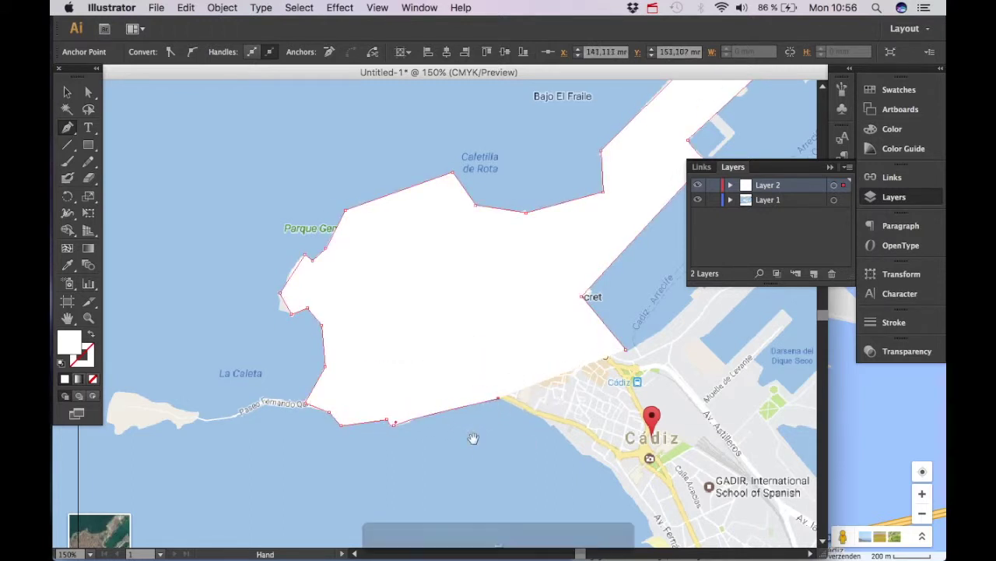
{"action": "left_click_drag", "start_coordinate": [473, 439], "coordinate": [246, 319]}
{"action": "left_click", "coordinate": [326, 307]}
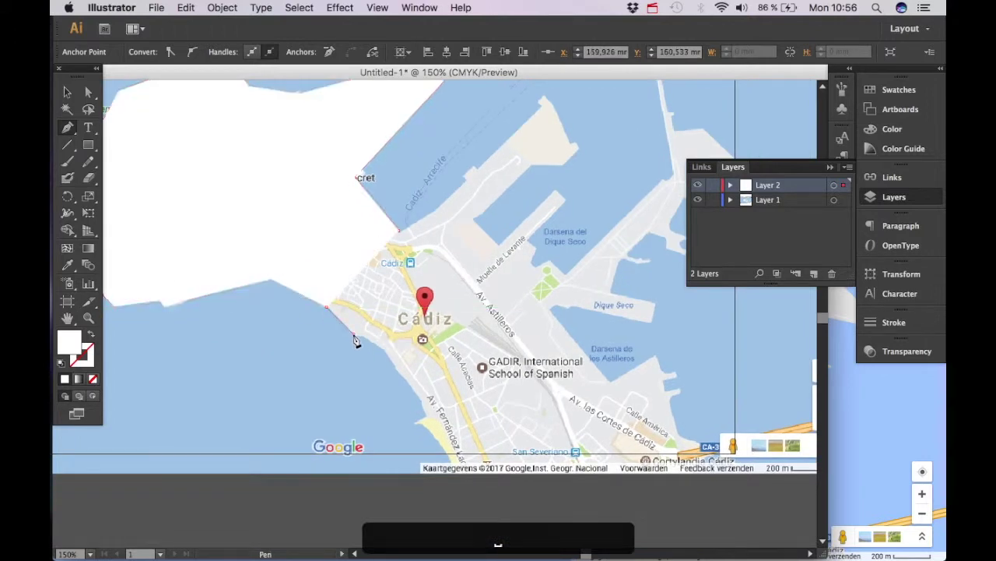
- Extend the outline along the southeast shore and around the harbour piers, then close the path
{"action": "left_click", "coordinate": [354, 336]}
{"action": "left_click", "coordinate": [403, 377]}
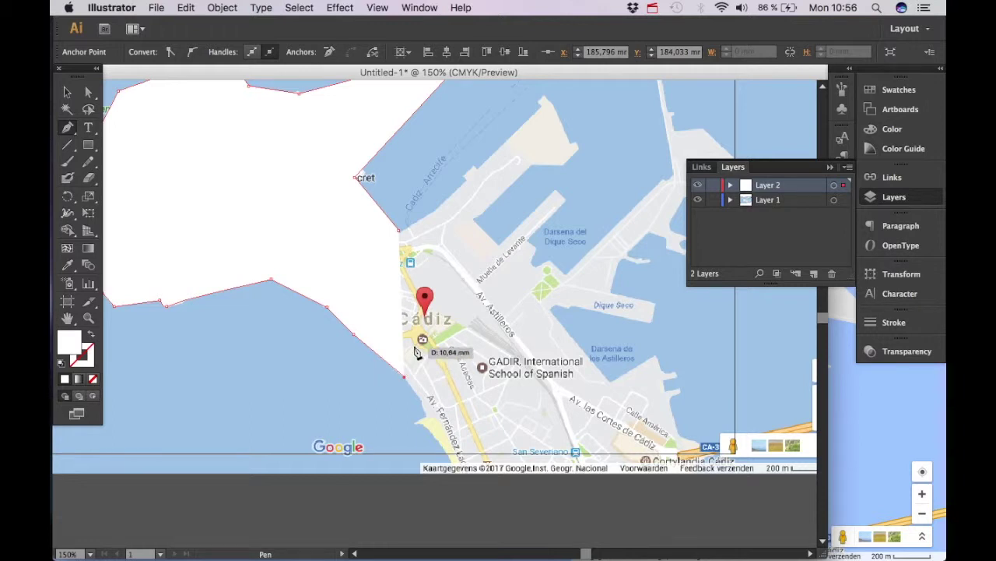
{"action": "left_click", "coordinate": [535, 265]}
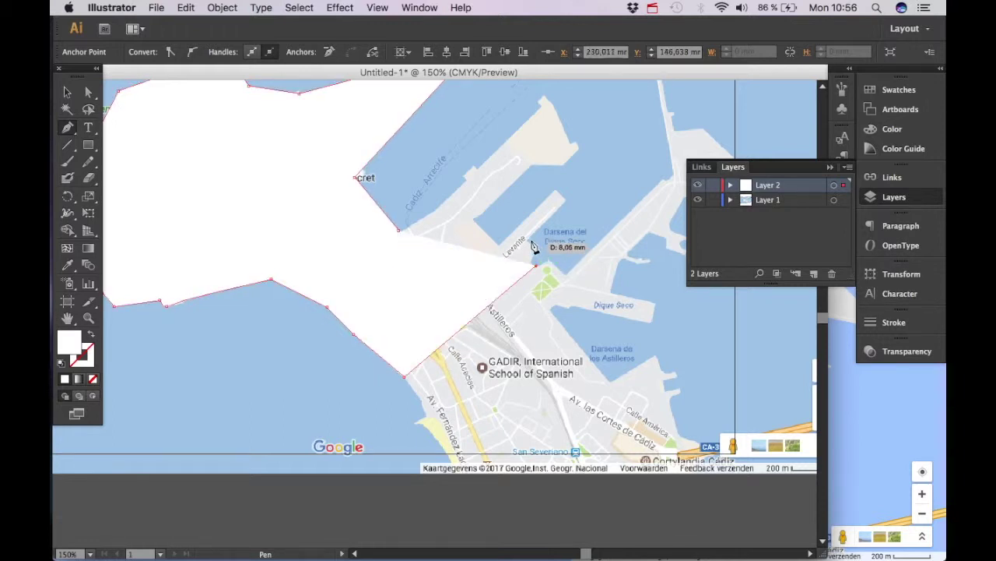
{"action": "left_click", "coordinate": [474, 218]}
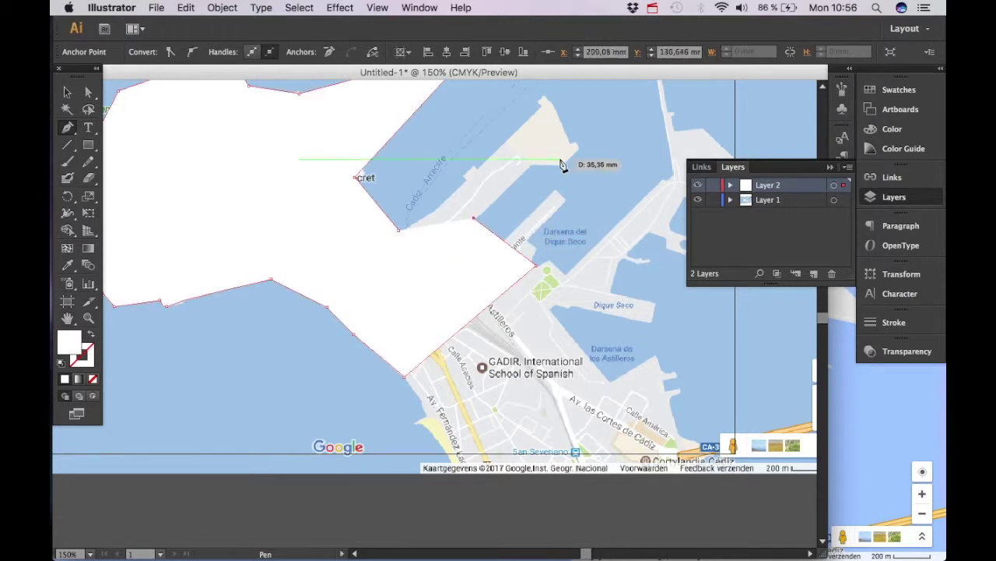
{"action": "left_click", "coordinate": [530, 163]}
{"action": "left_click", "coordinate": [562, 159]}
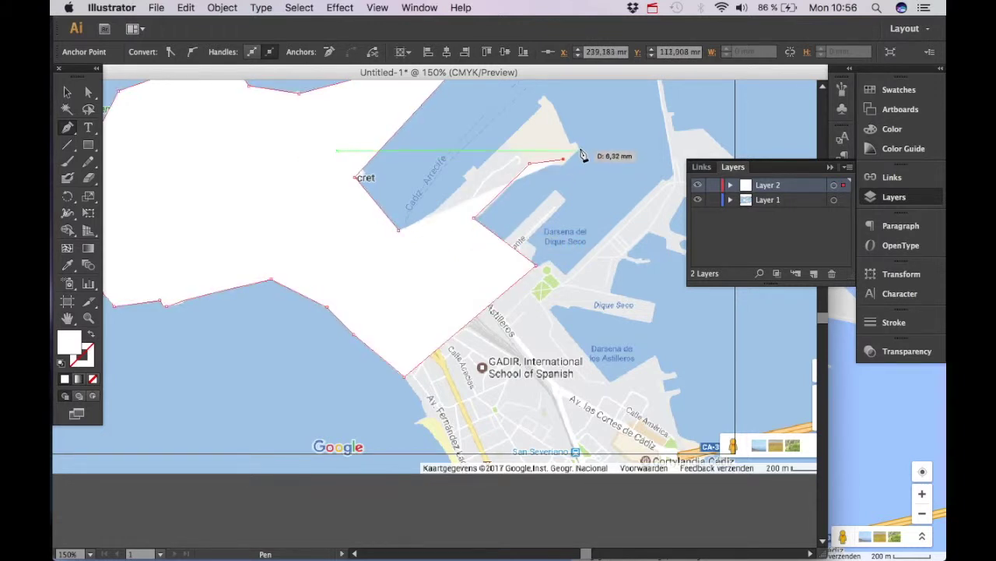
{"action": "left_click", "coordinate": [579, 150]}
{"action": "left_click", "coordinate": [545, 97]}
{"action": "left_click", "coordinate": [399, 229]}
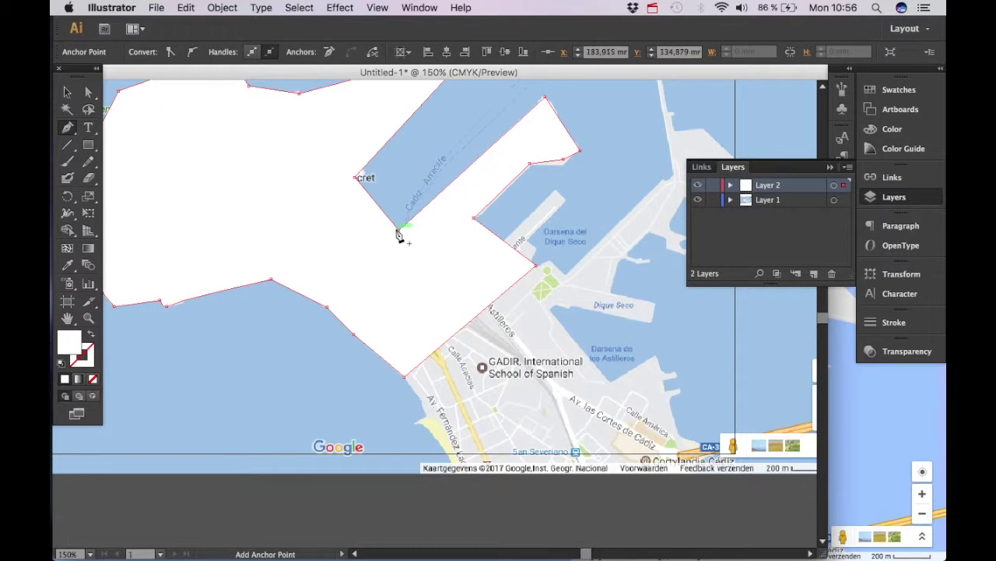
{"action": "left_click_drag", "start_coordinate": [367, 311], "coordinate": [494, 392]}
{"action": "scroll", "coordinate": [428, 350], "scroll_direction": "right", "scroll_amount": 2}
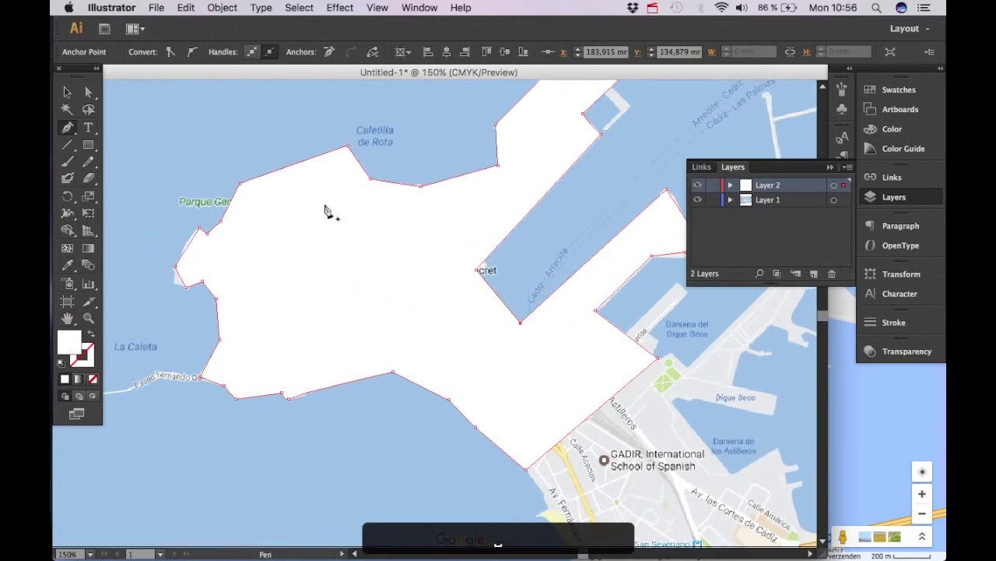
- Zoom out to 100% and select the finished traced shape with the Selection tool
{"action": "key", "text": "super+minus"}
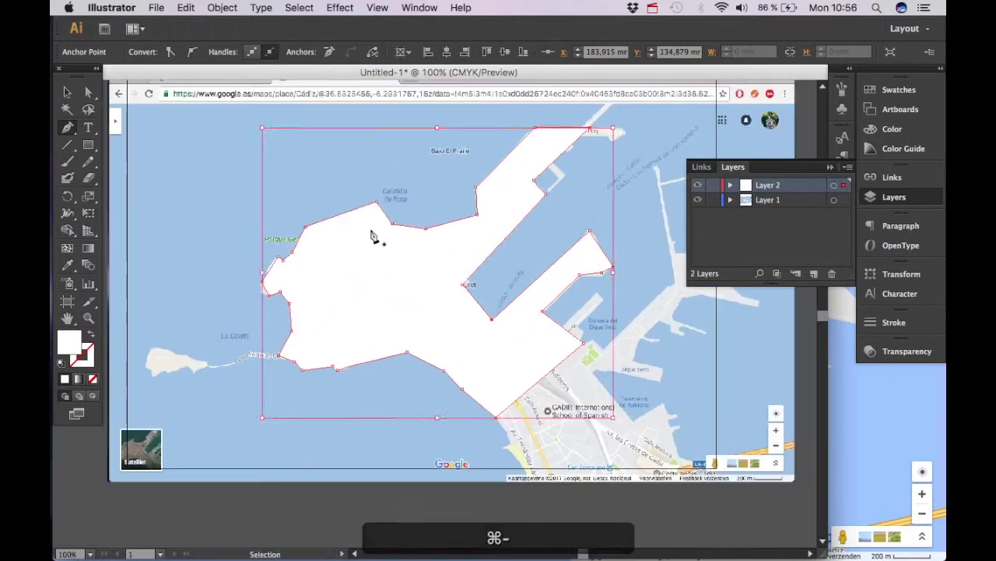
{"action": "key", "text": "v"}
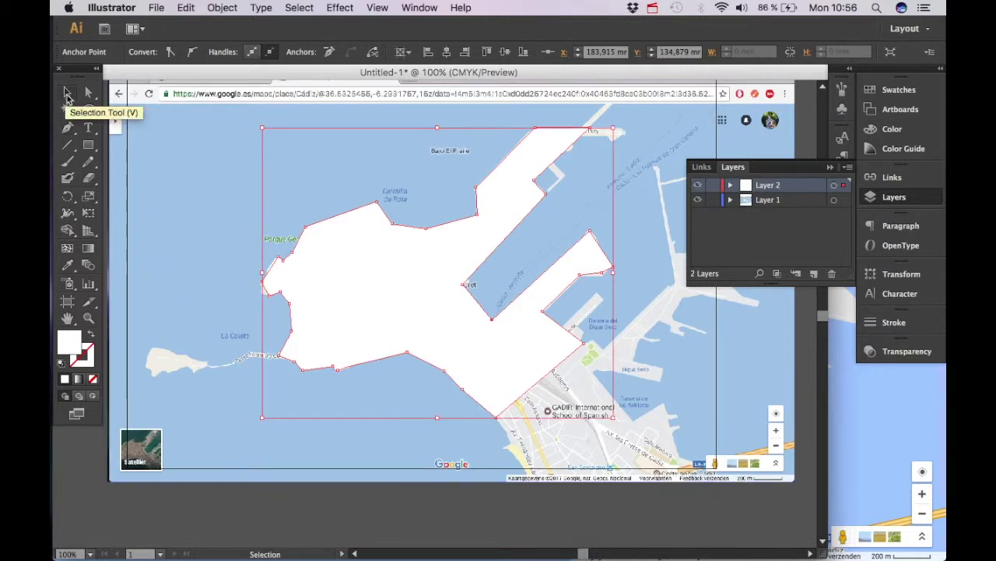
{"action": "left_click", "coordinate": [327, 512]}
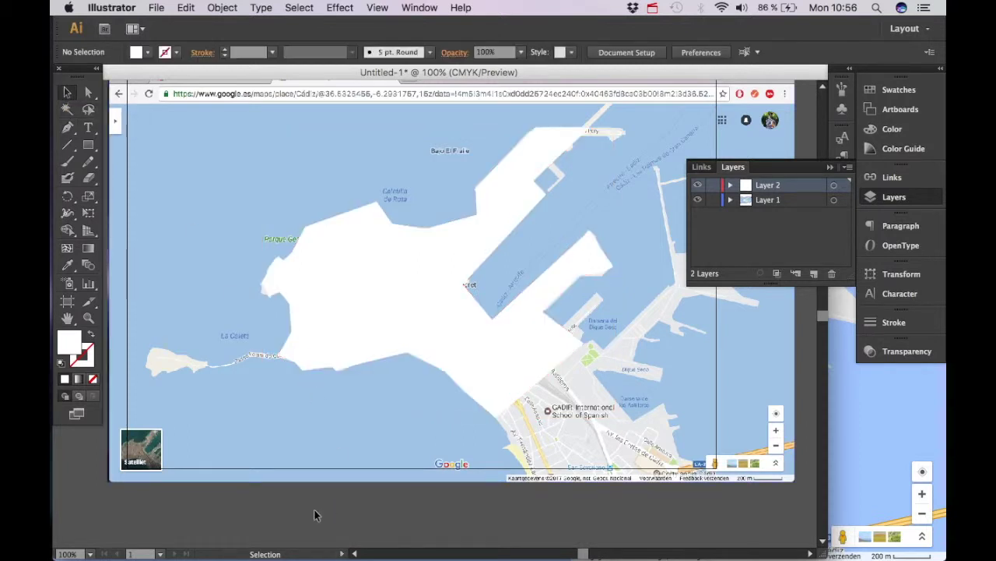
{"action": "left_click", "coordinate": [377, 305]}
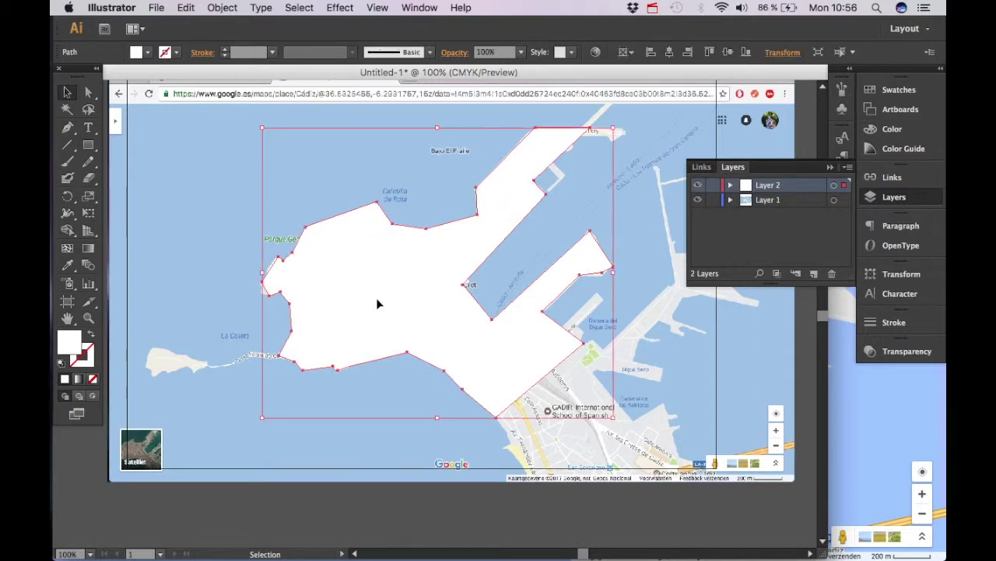
- Fill the traced shape with the C=0 M=0 Y=0 K=40 grey swatch
{"action": "left_click", "coordinate": [151, 53]}
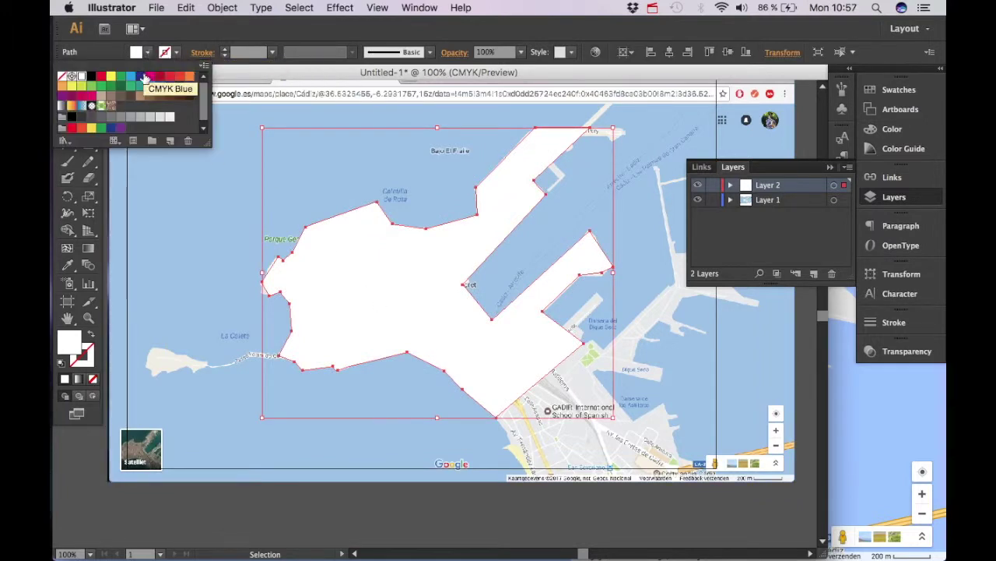
{"action": "left_click", "coordinate": [130, 117]}
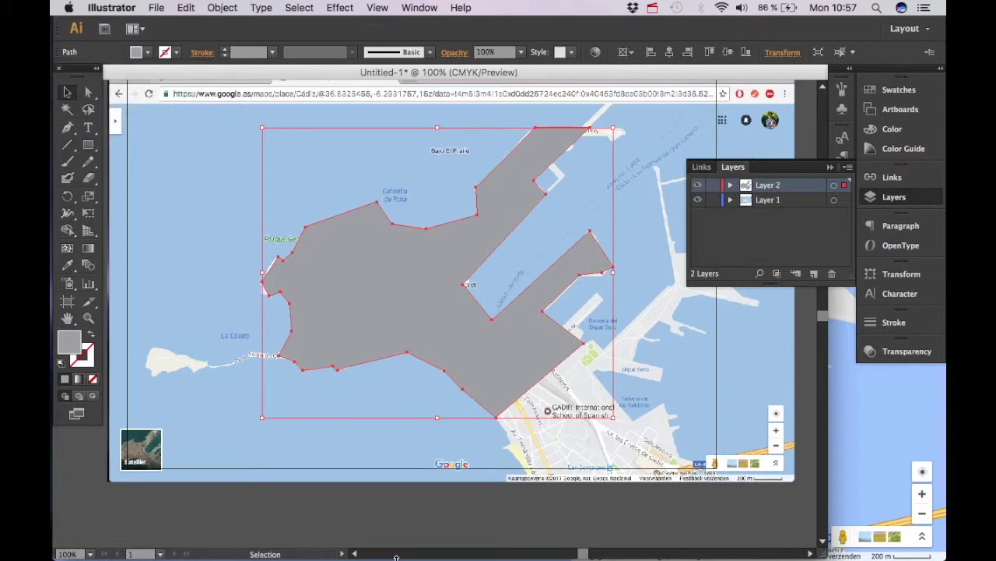
{"action": "key", "text": "super+minus"}
{"action": "key", "text": "super+equal"}
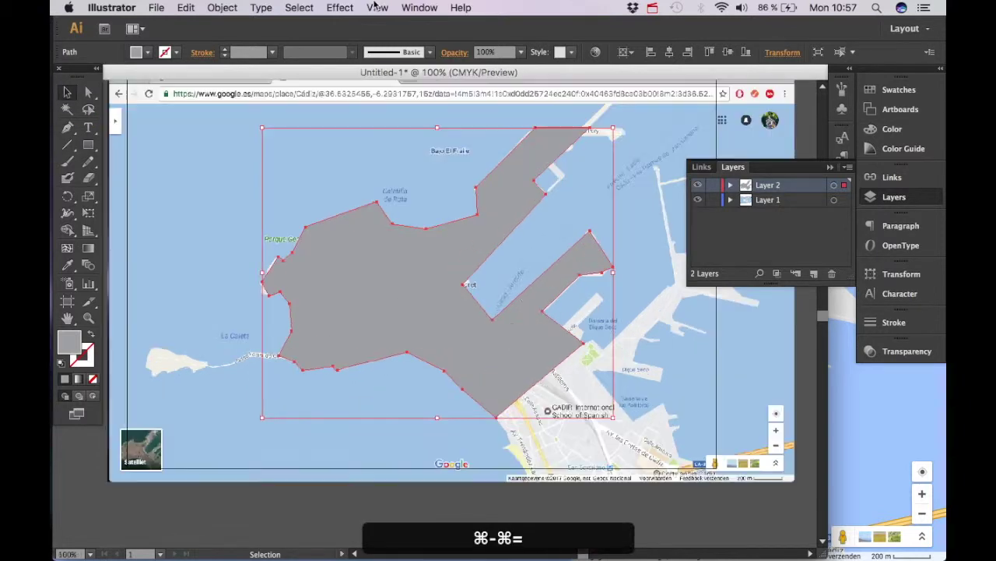